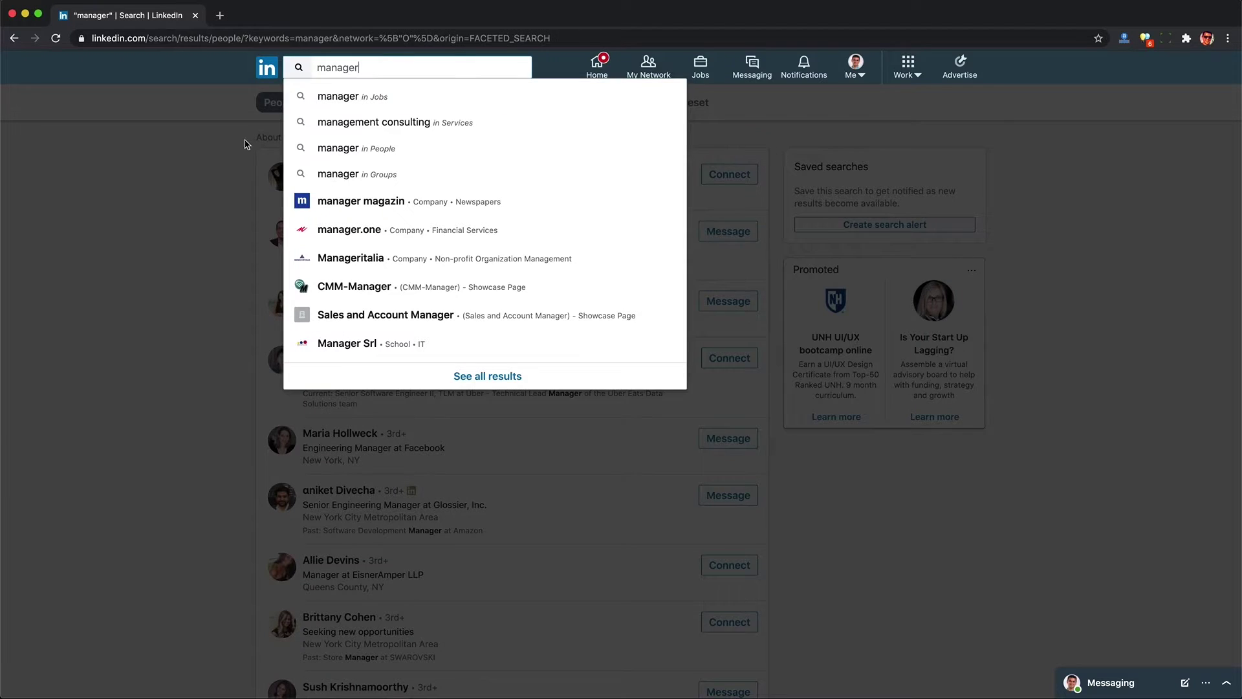
Step: Close the search suggestions and start a message to the second 'manager' result
left_click(252, 139)
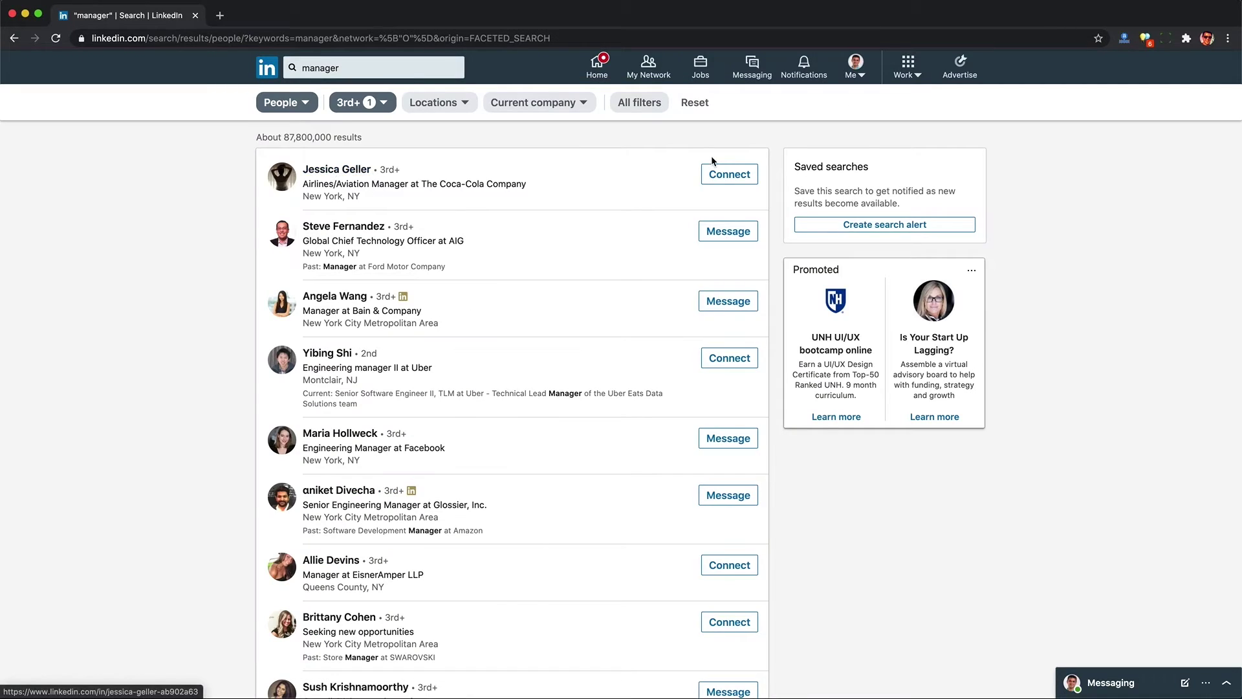
left_click(733, 234)
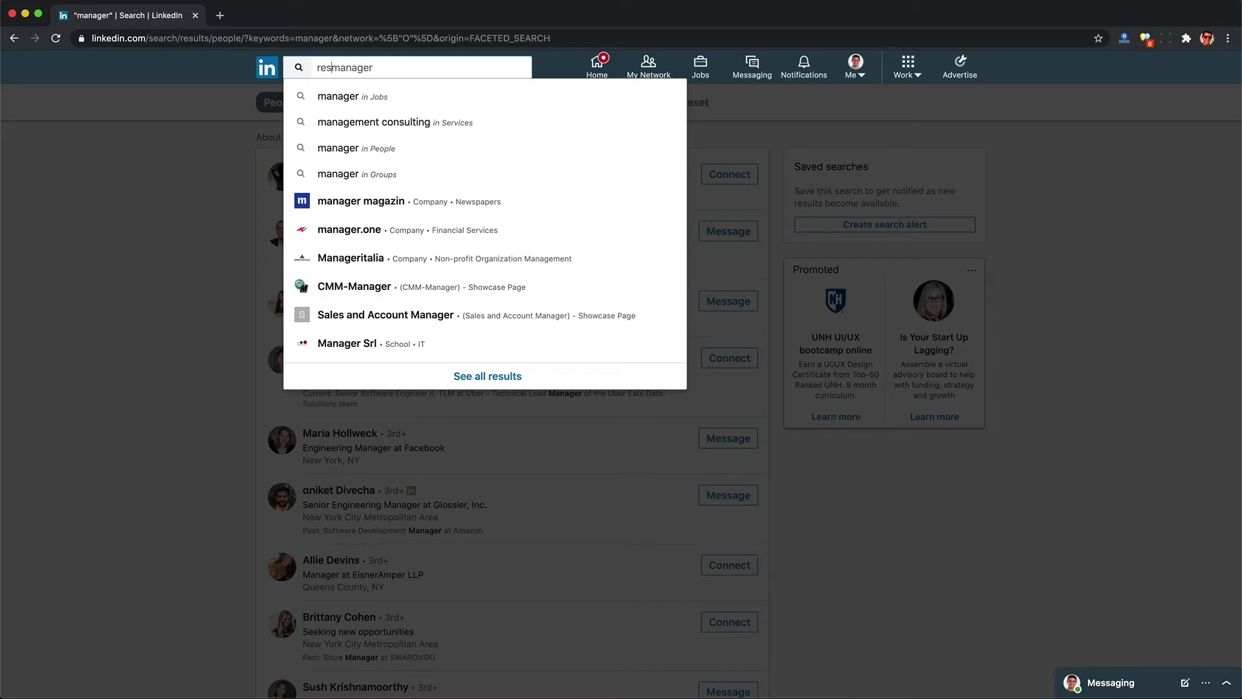
Step: Change the people search to 'restaurant manager', run it, and scroll the results
type("taurant")
key("Return")
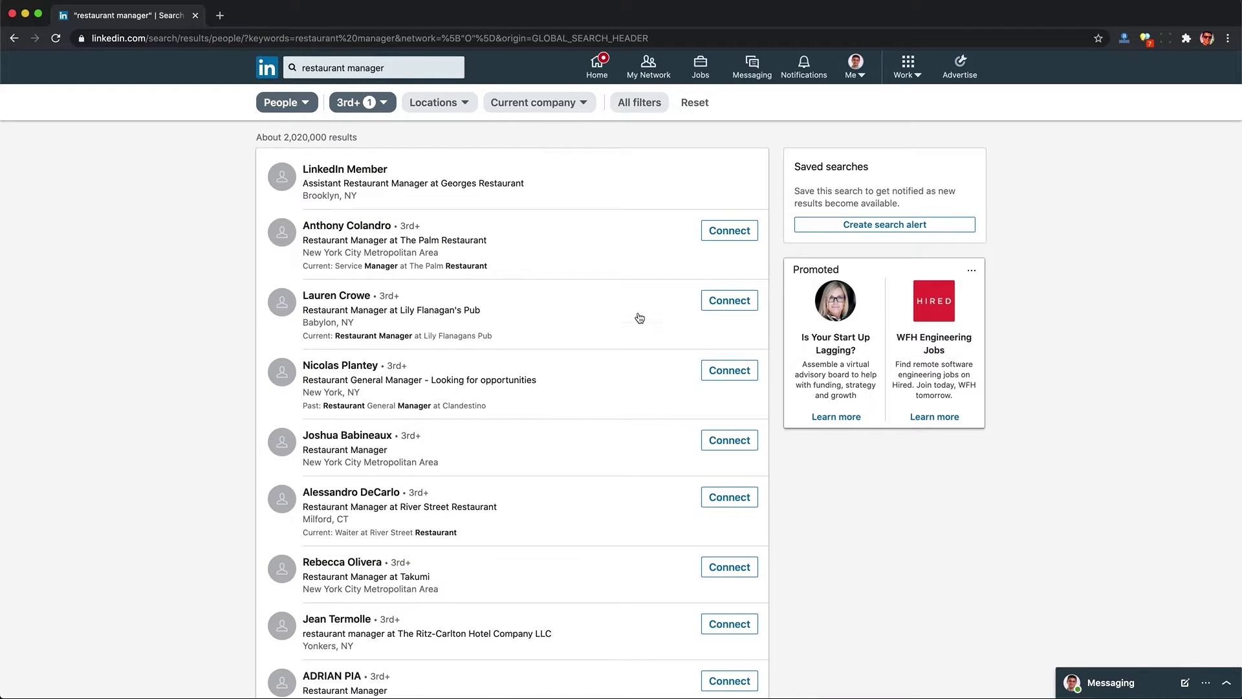
scroll(639, 317, "down", 4)
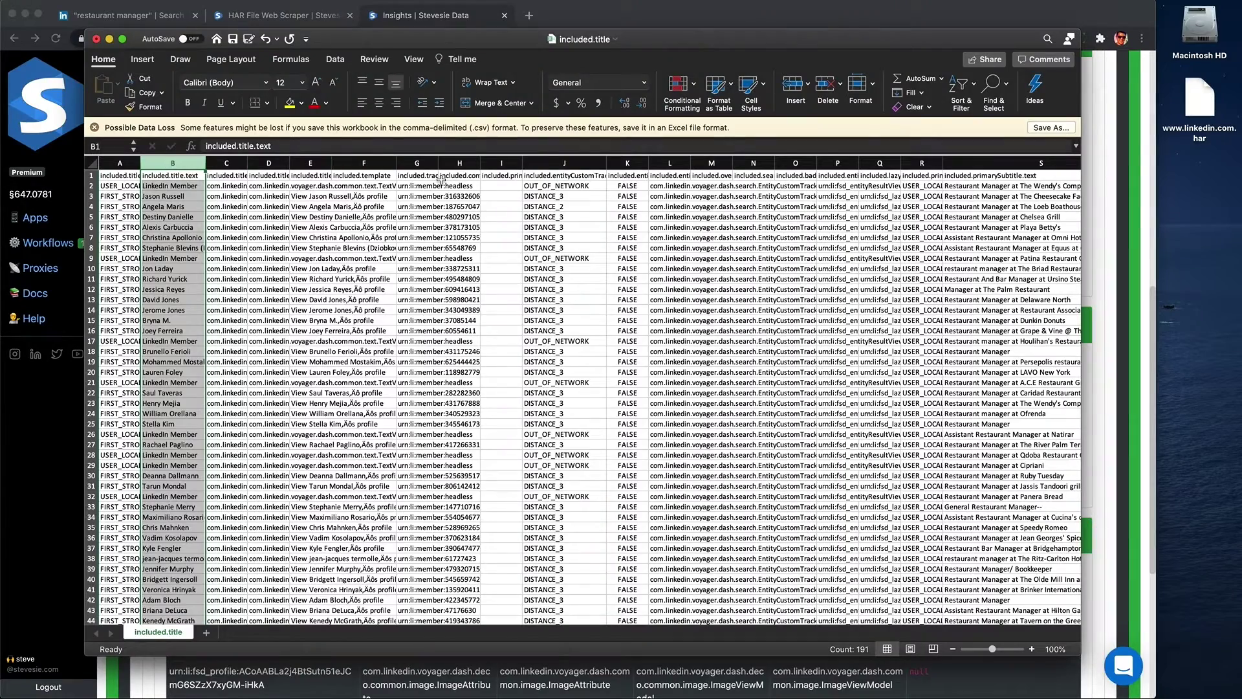
left_click(552, 163)
scroll(633, 206, "right", 5)
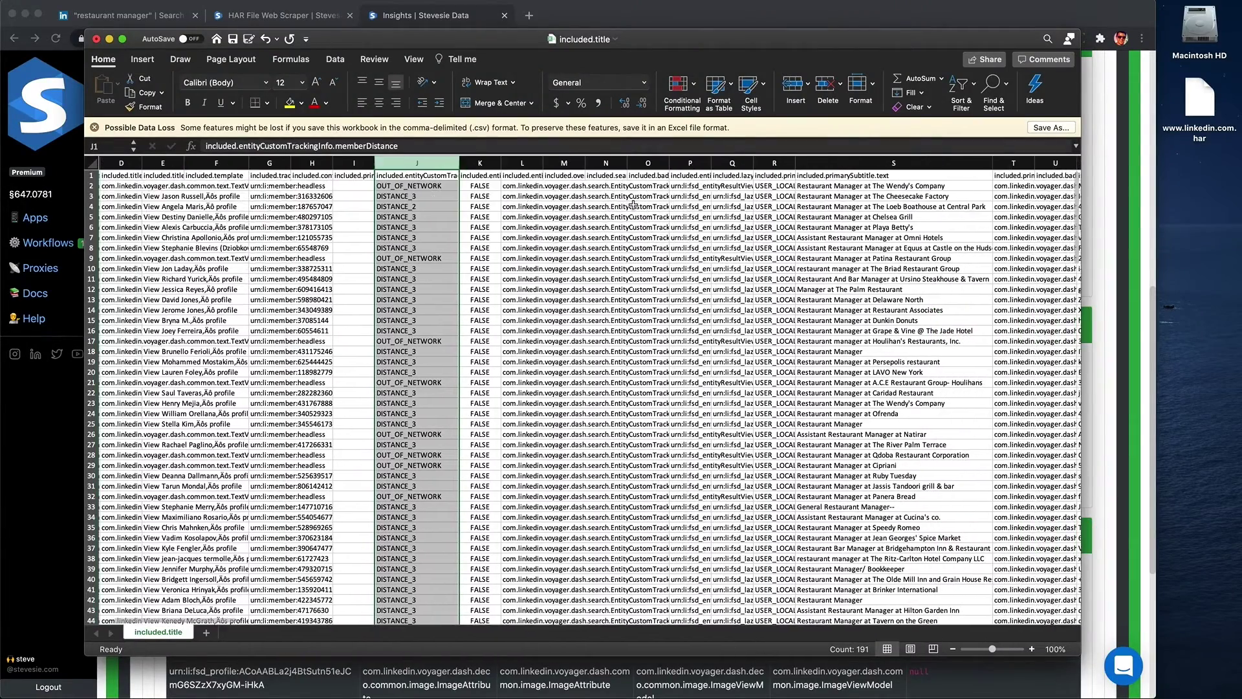
scroll(633, 205, "right", 3)
left_click(602, 163)
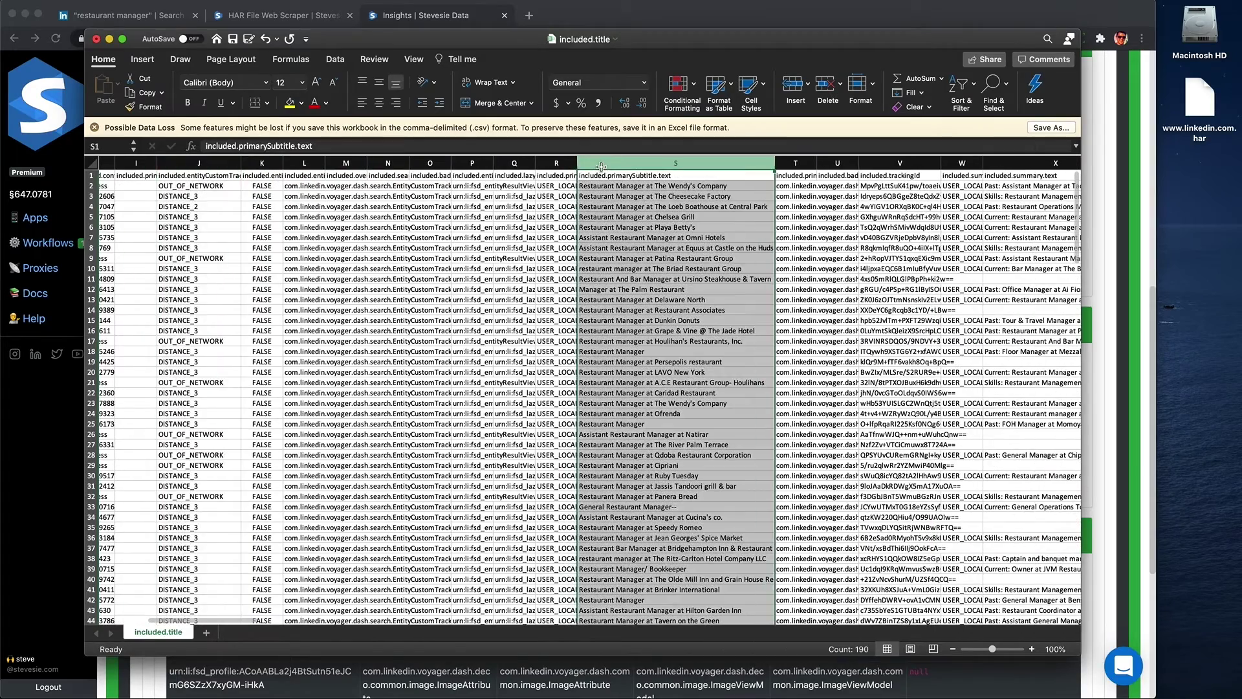
scroll(681, 224, "right", 5)
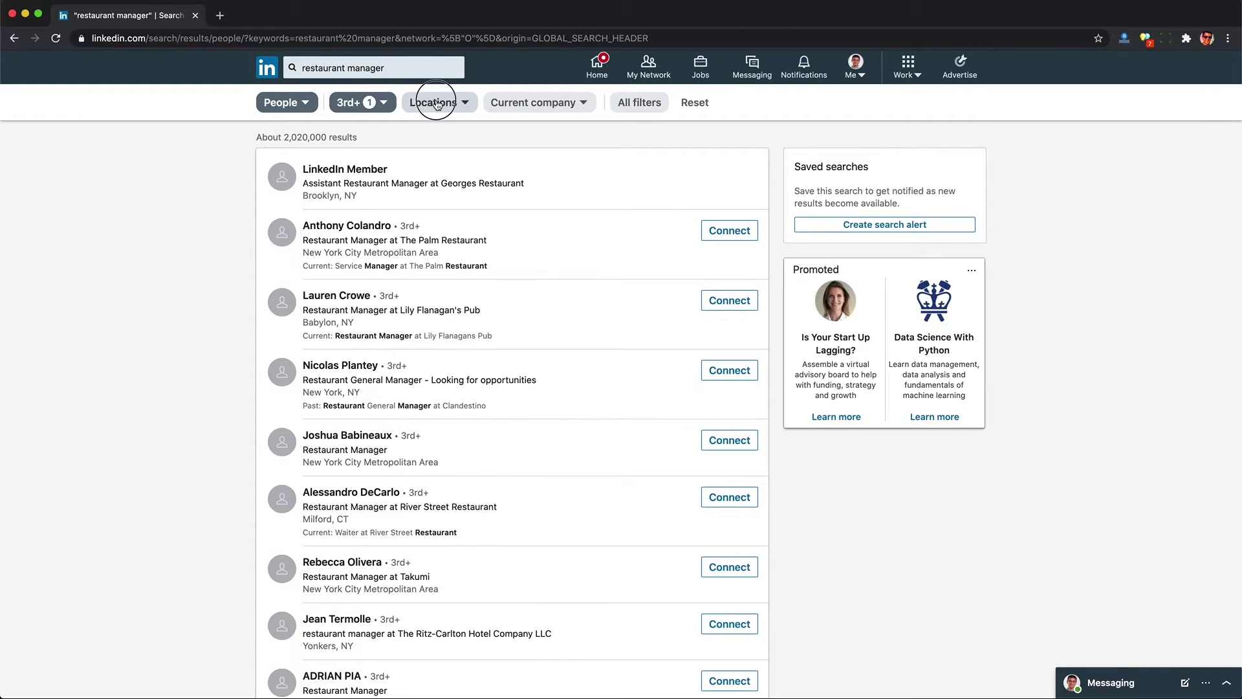
Step: Filter the restaurant manager people results to the United States location
left_click(437, 105)
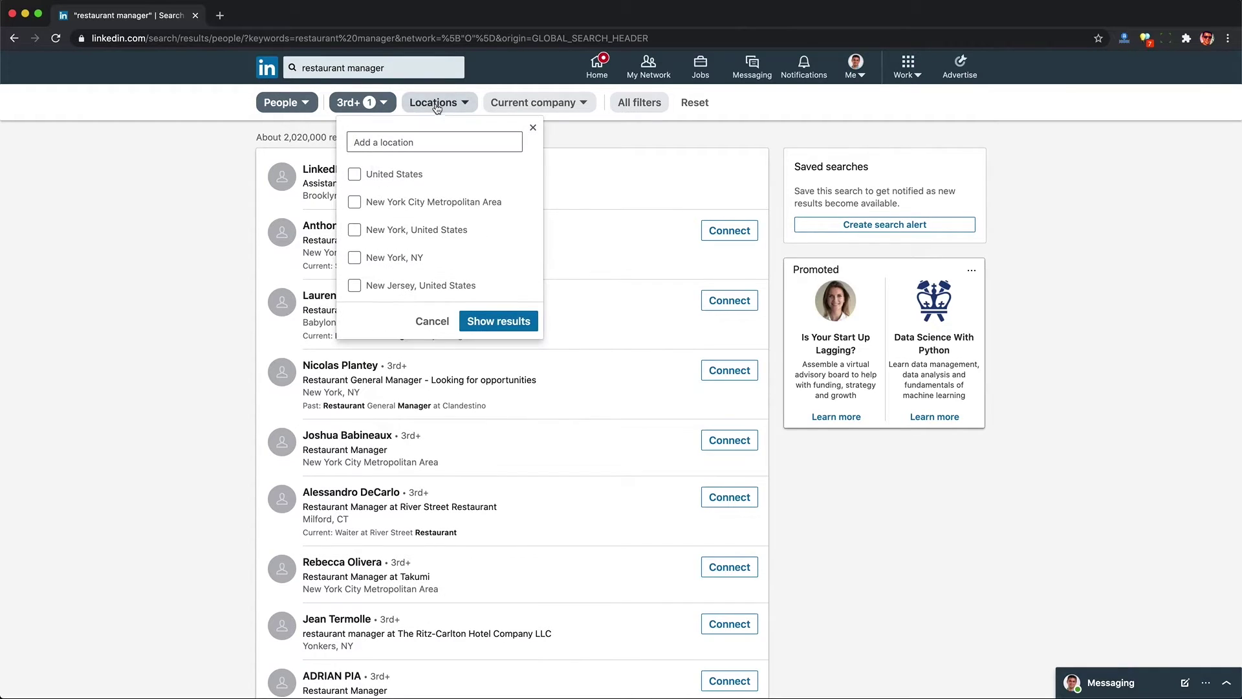
left_click(520, 319)
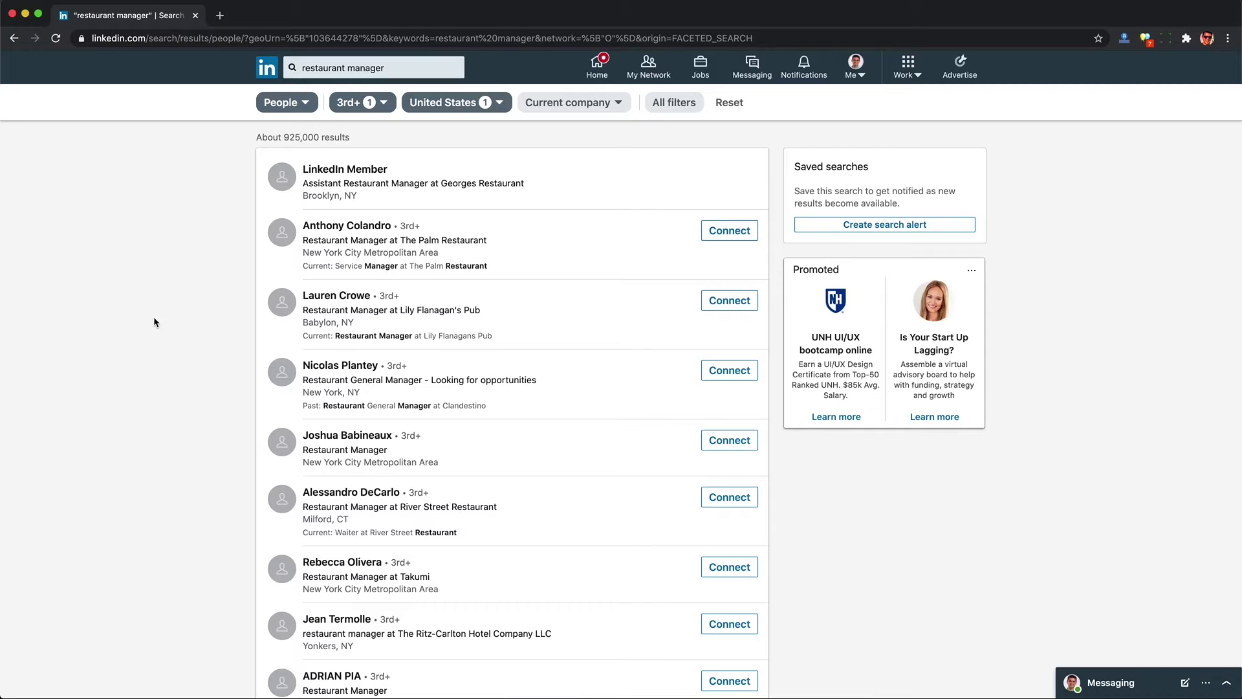
right_click(172, 243)
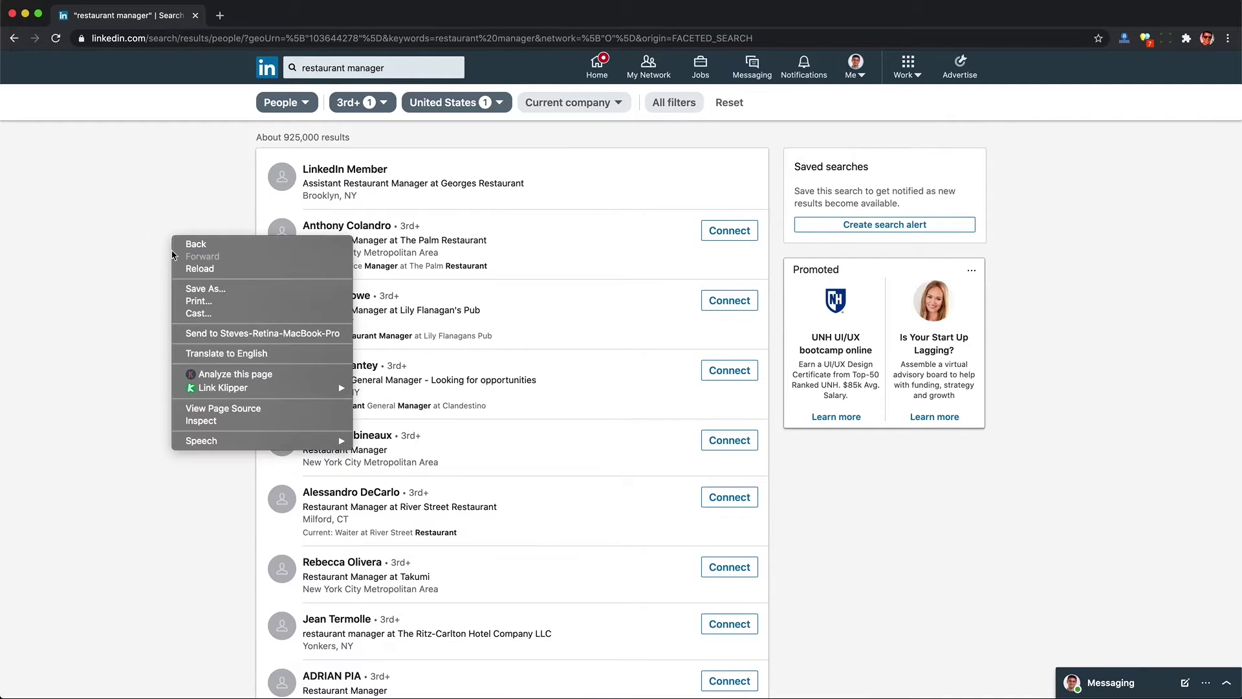
Step: Open the browser developer tools and page forward through the results with Next
left_click(216, 424)
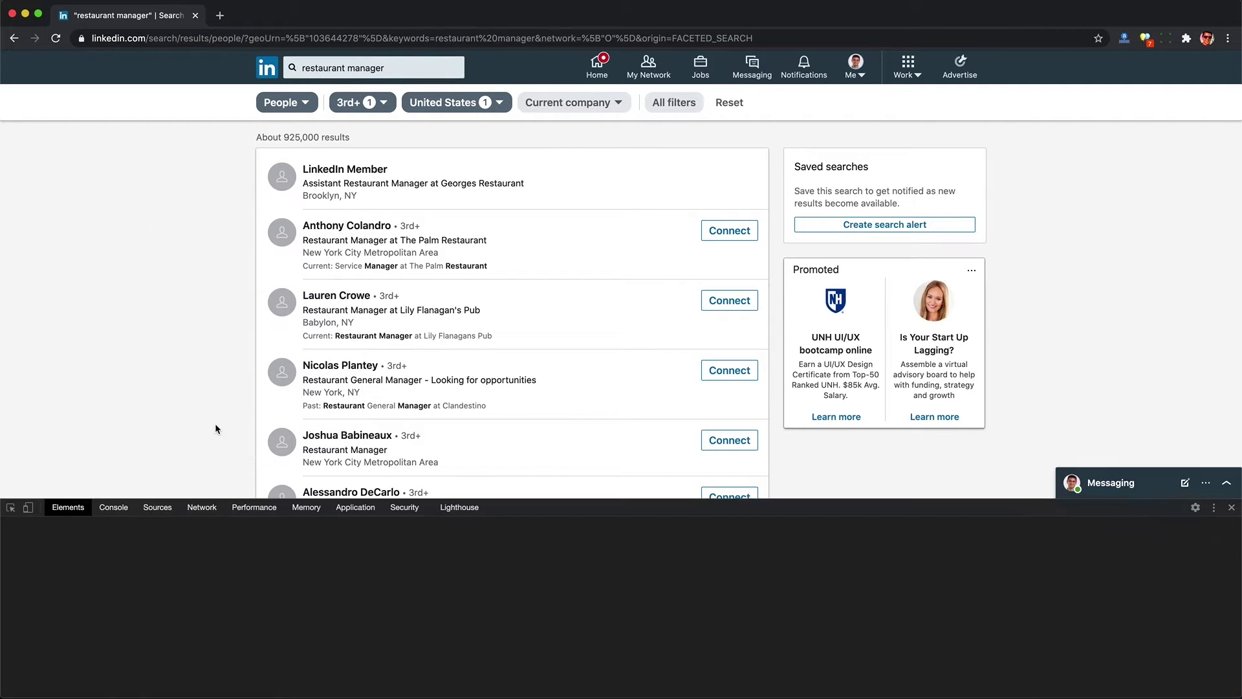
scroll(629, 409, "down", 6)
scroll(627, 409, "down", 7)
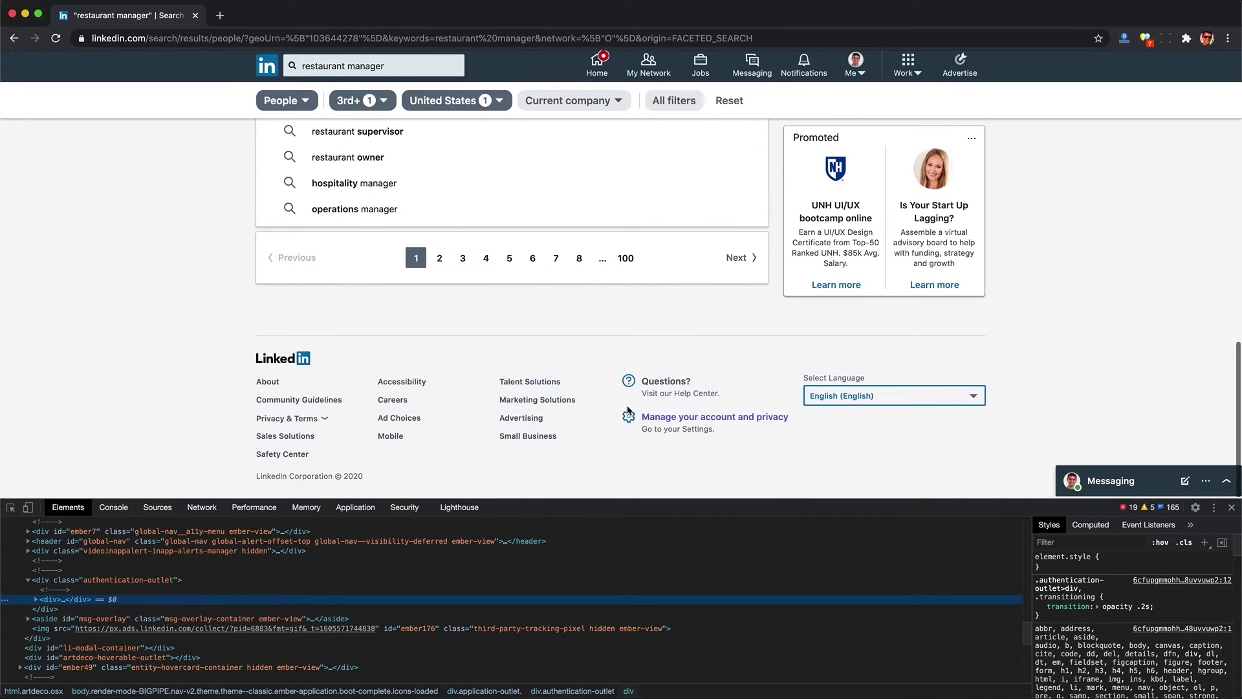
left_click(748, 260)
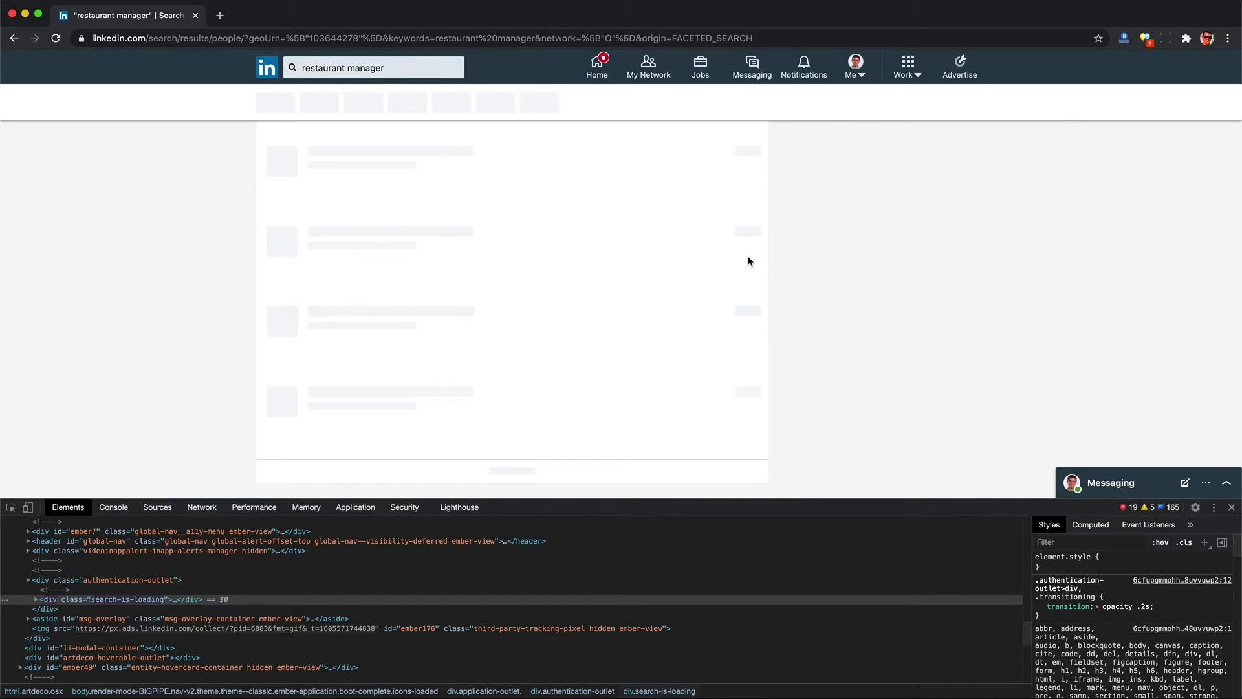
scroll(748, 262, "down", 15)
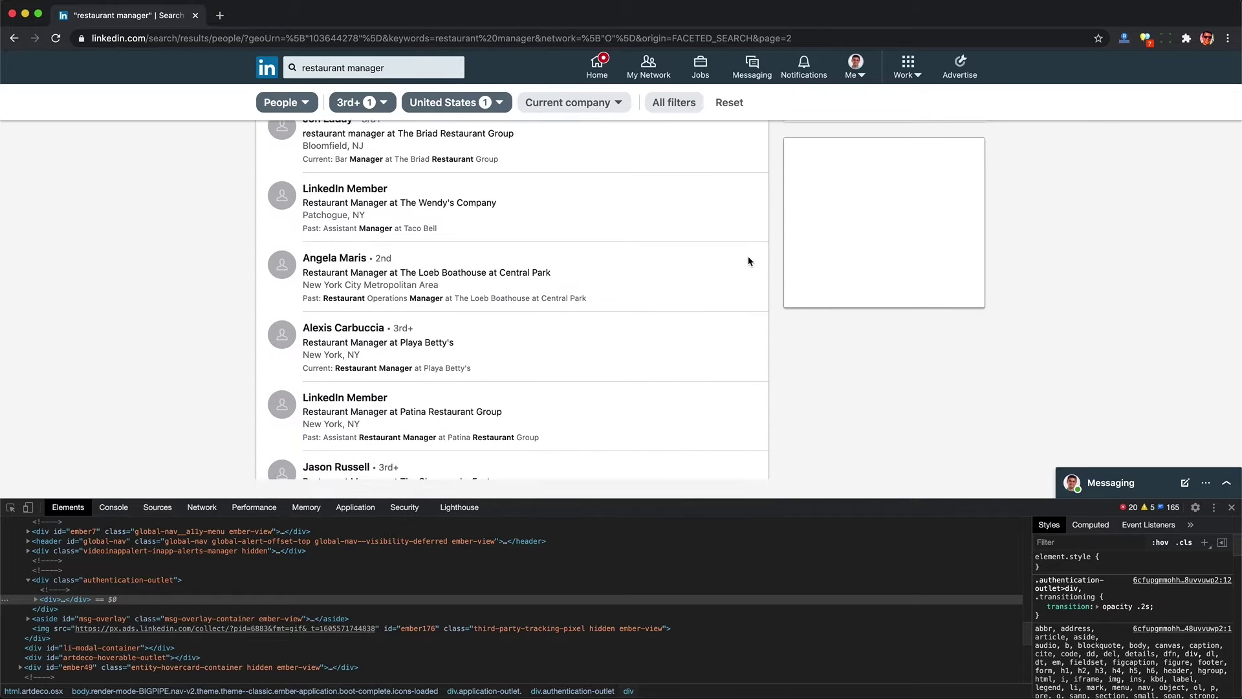
left_click(748, 260)
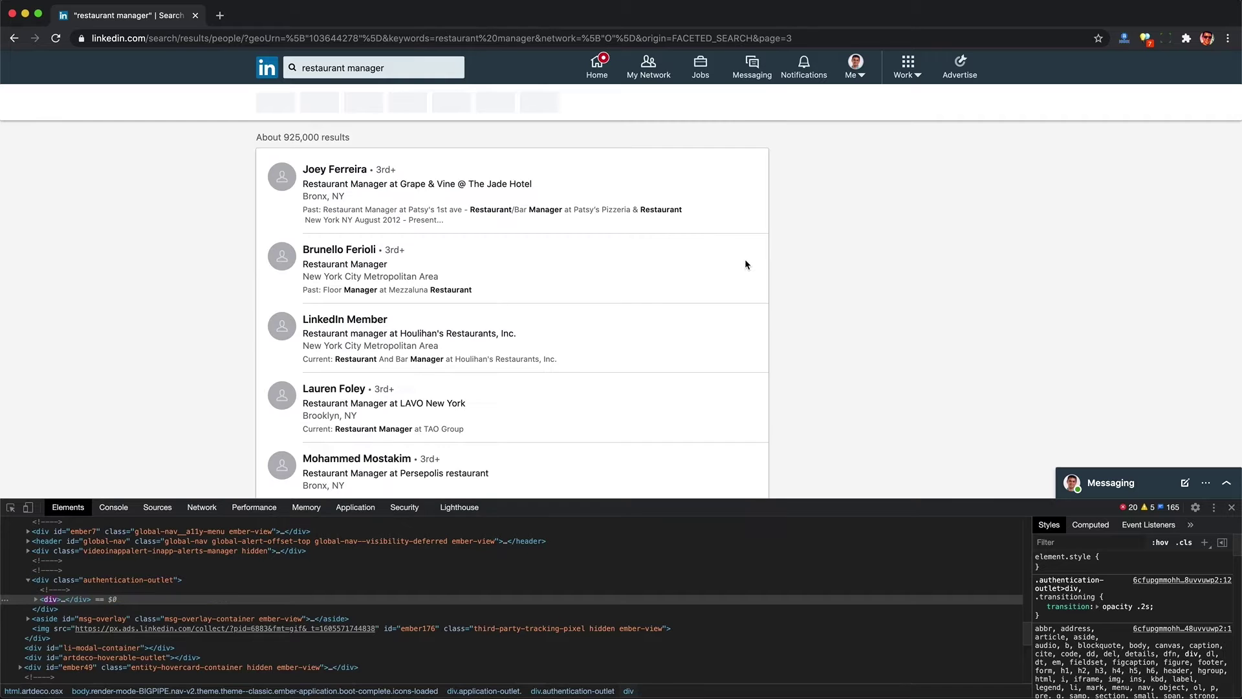
scroll(746, 264, "down", 10)
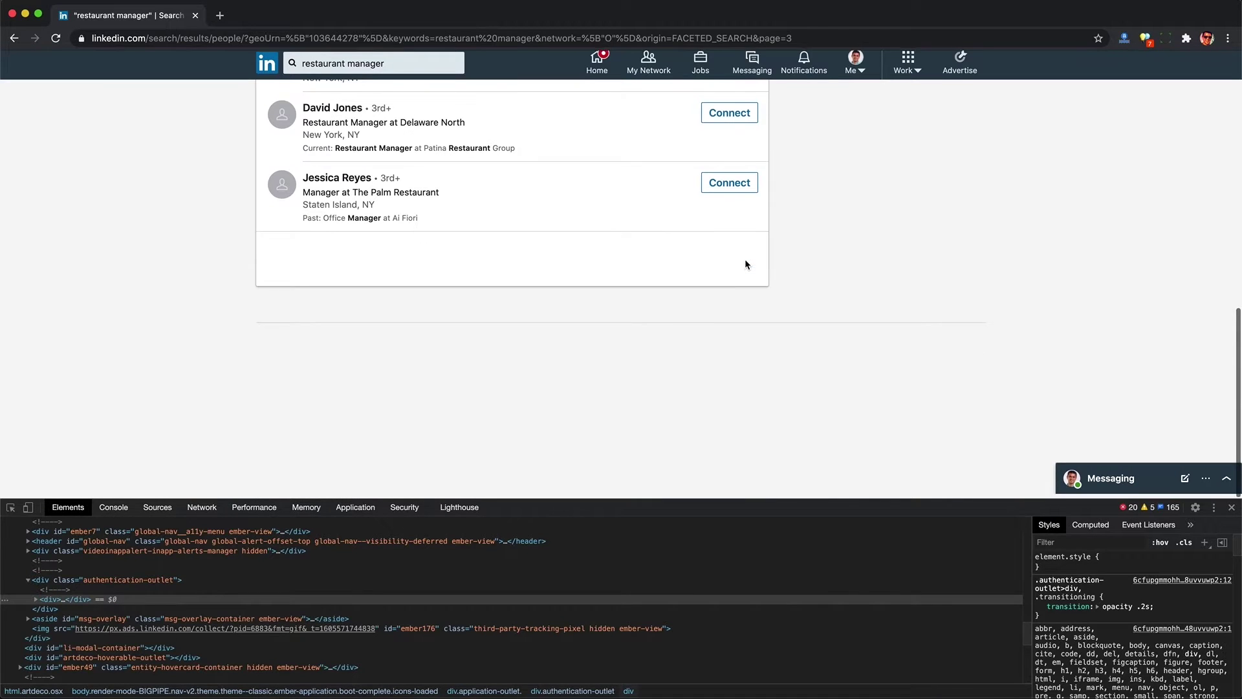
left_click(745, 272)
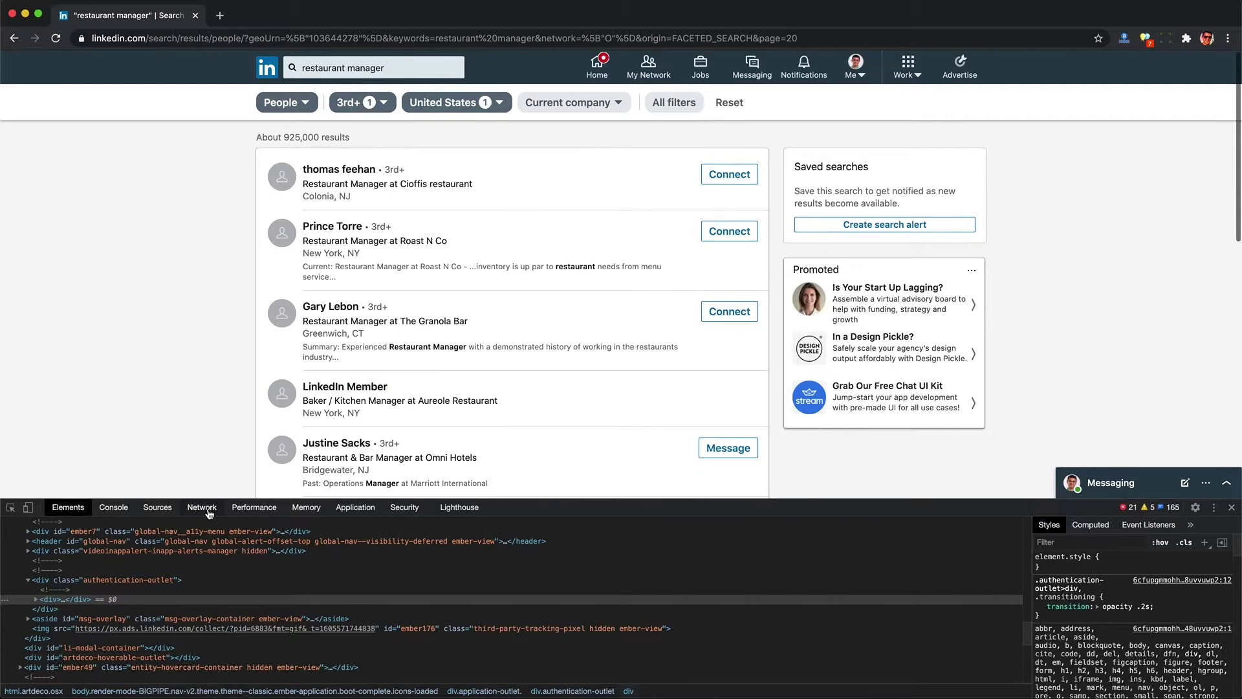
Step: Show the network requests recorded in the developer tools
left_click(202, 508)
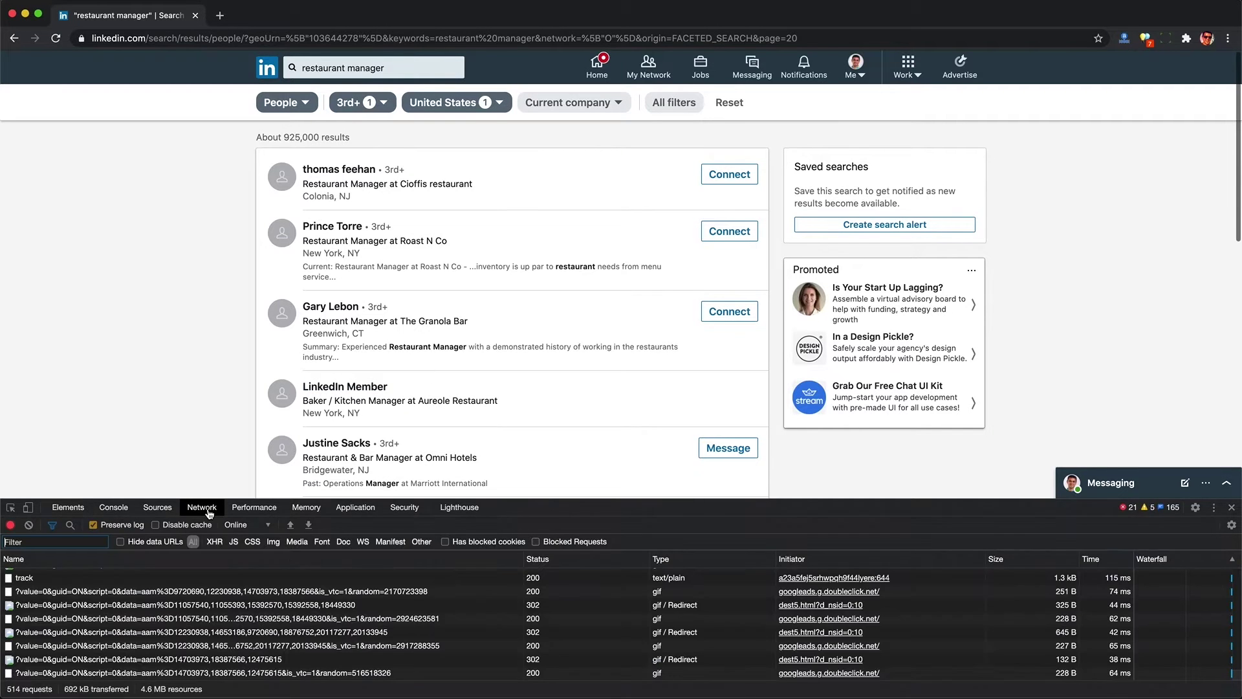
left_click(309, 525)
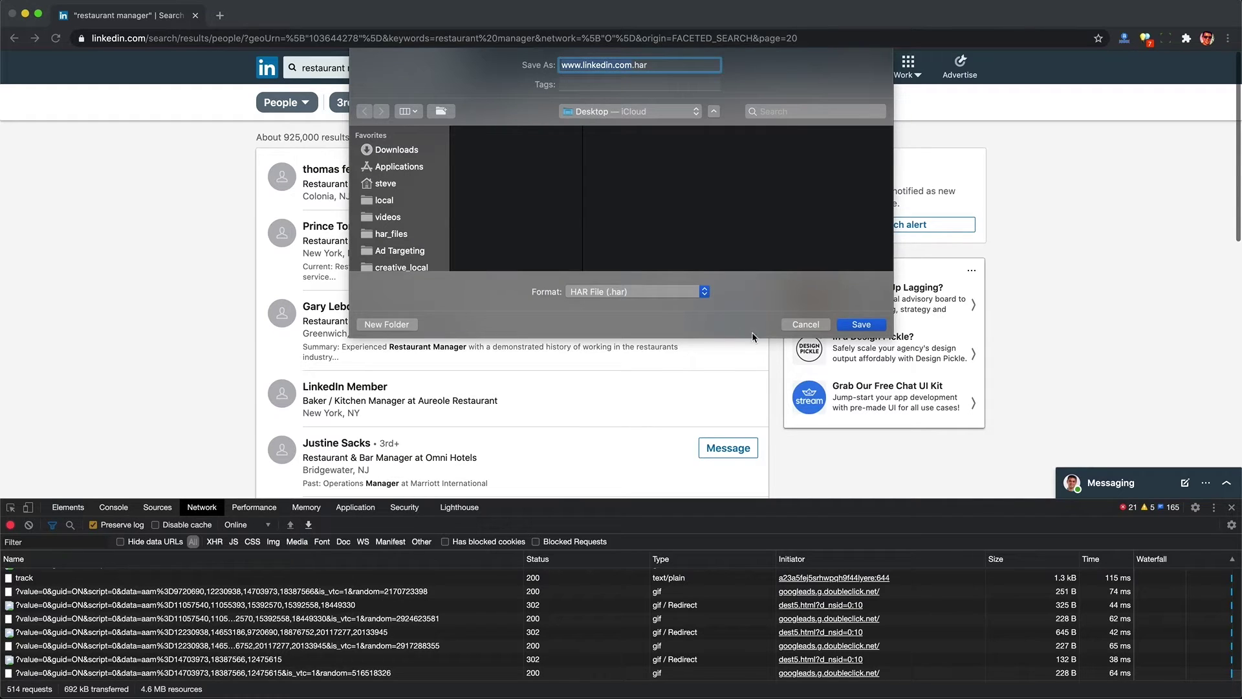
left_click(861, 325)
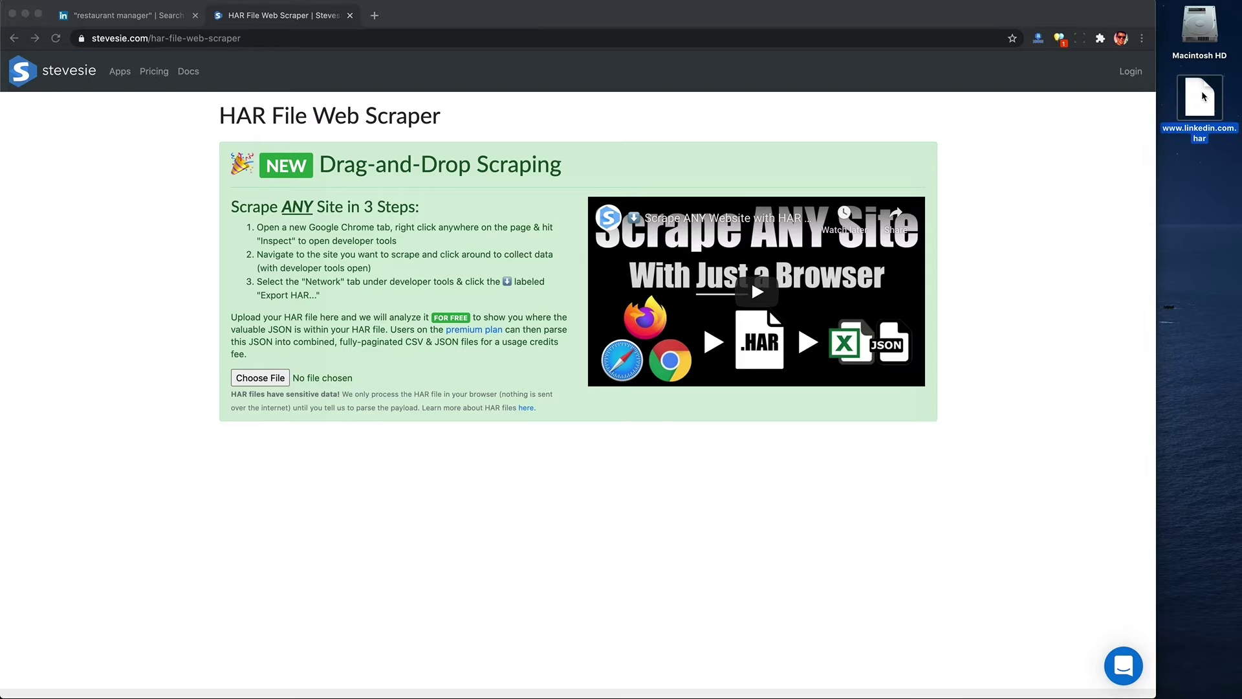
left_click_drag(1200, 97, 1034, 218)
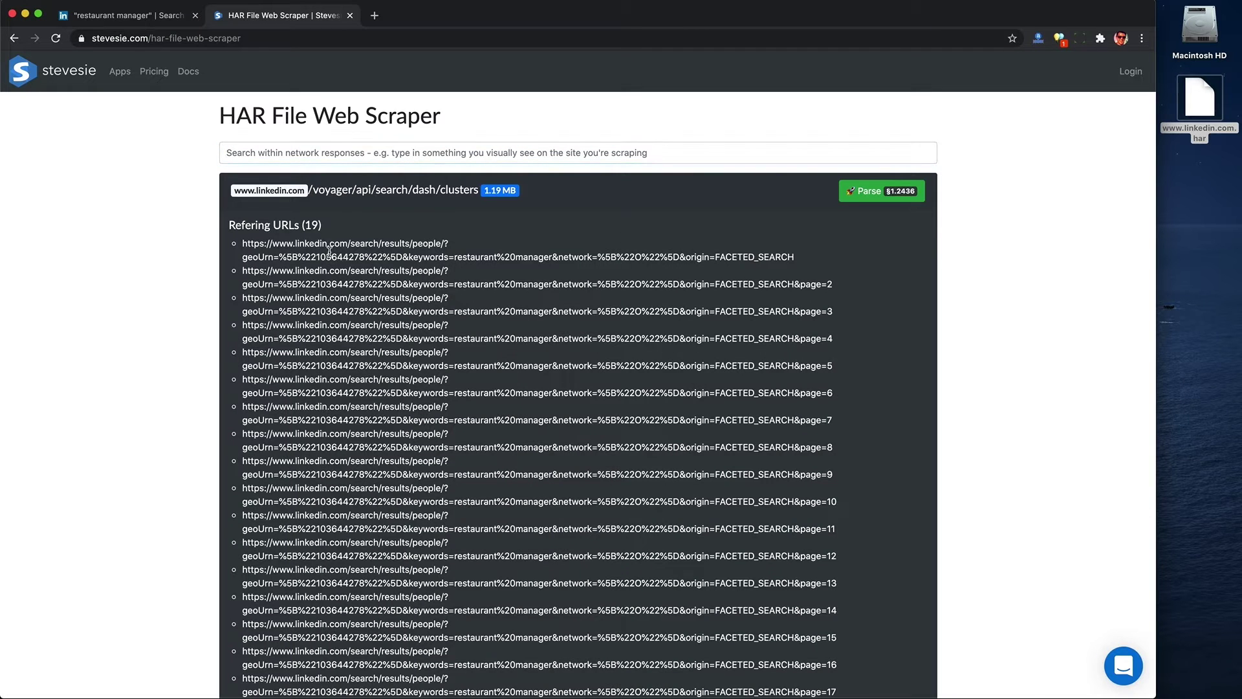
Step: Review the referring URLs and download the first request's 67.39 KB response
triple_click(330, 251)
left_click(371, 311)
scroll(371, 311, "down", 3)
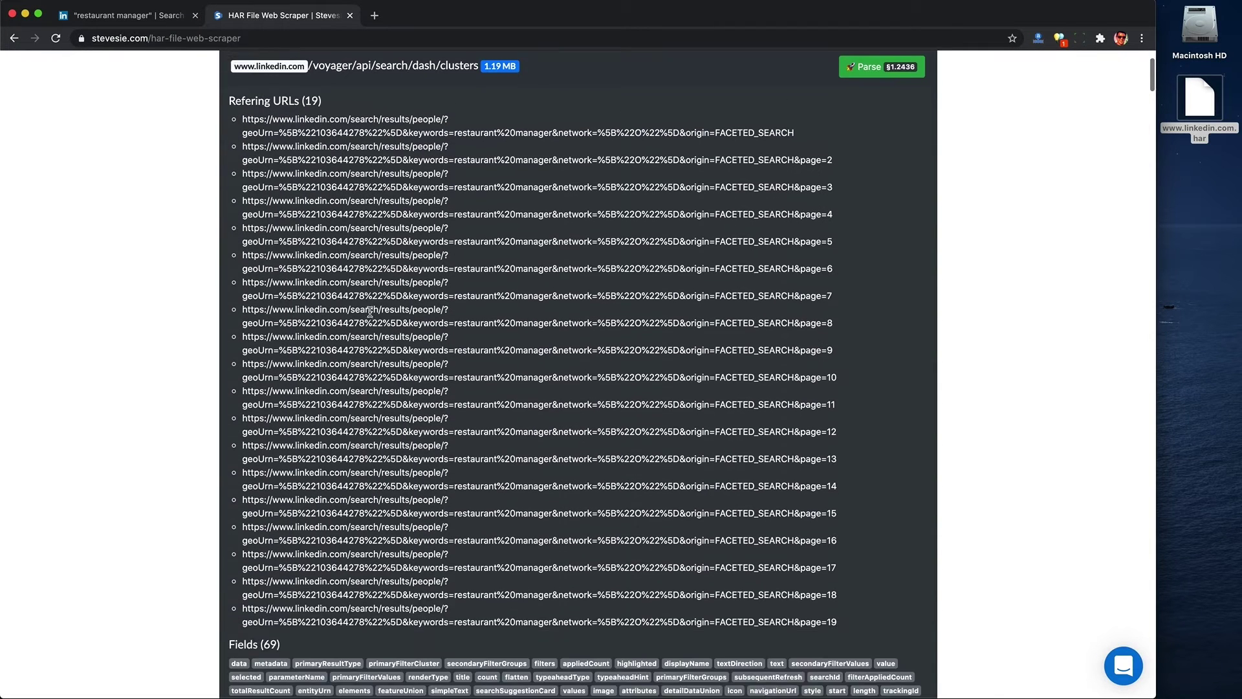
scroll(371, 312, "down", 8)
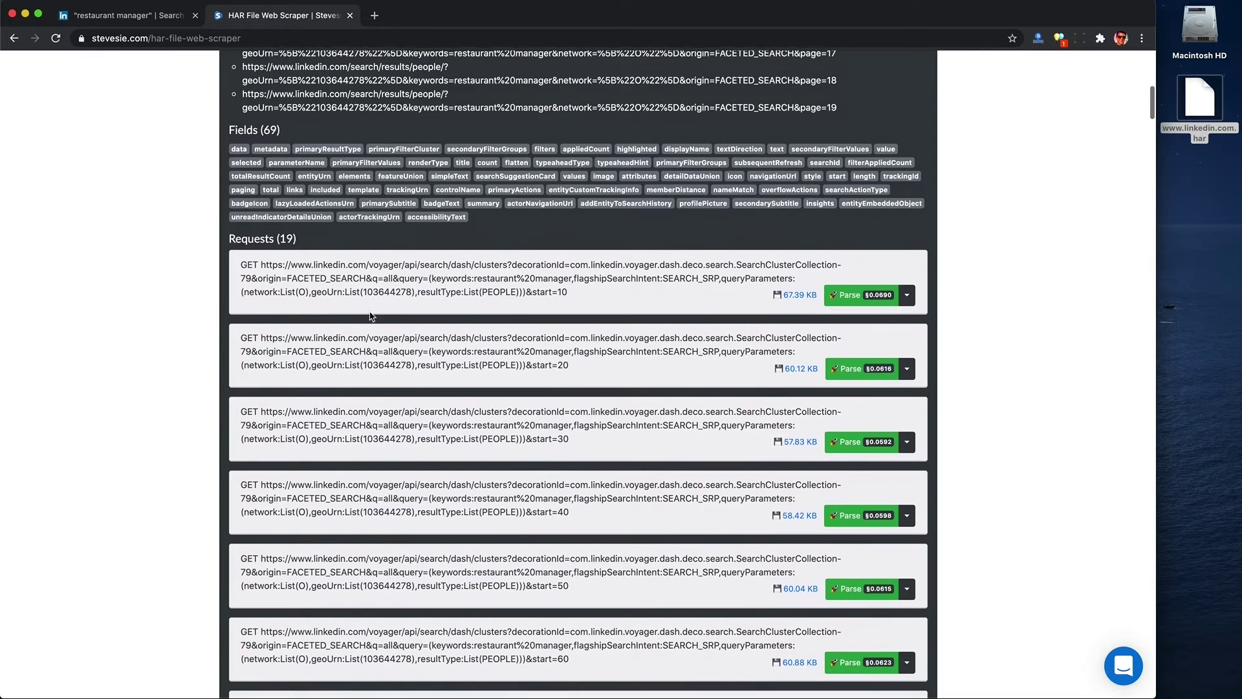
left_click(802, 295)
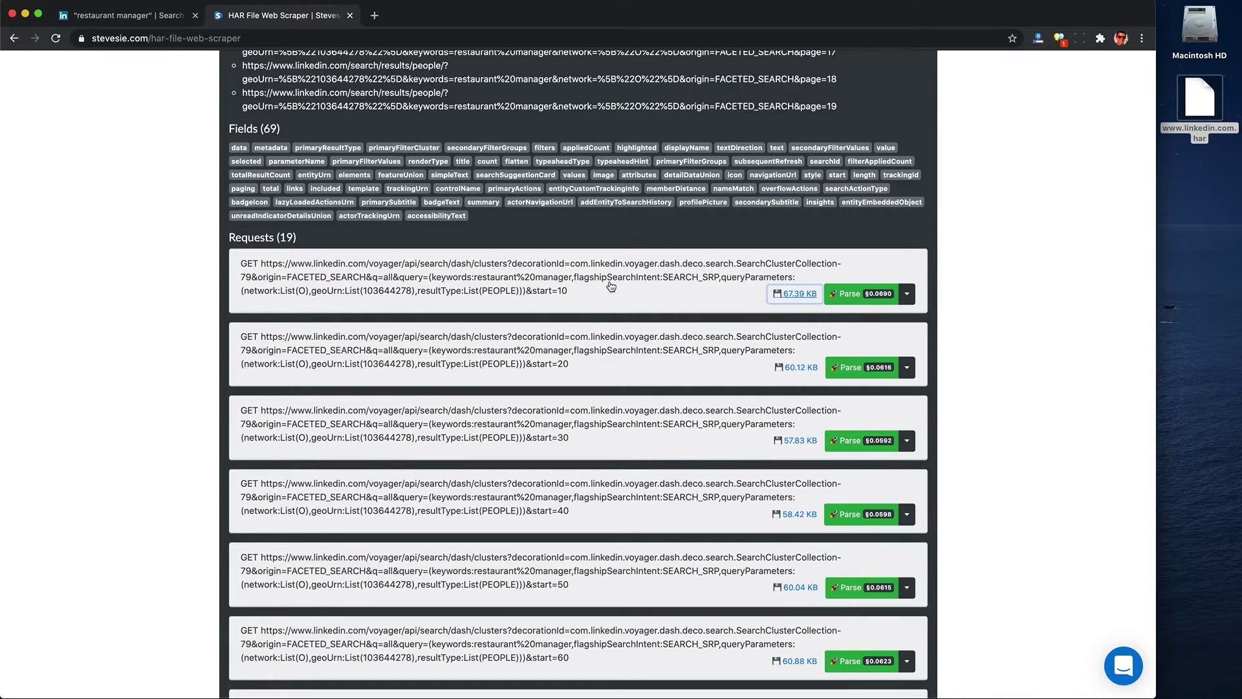
scroll(611, 286, "up", 15)
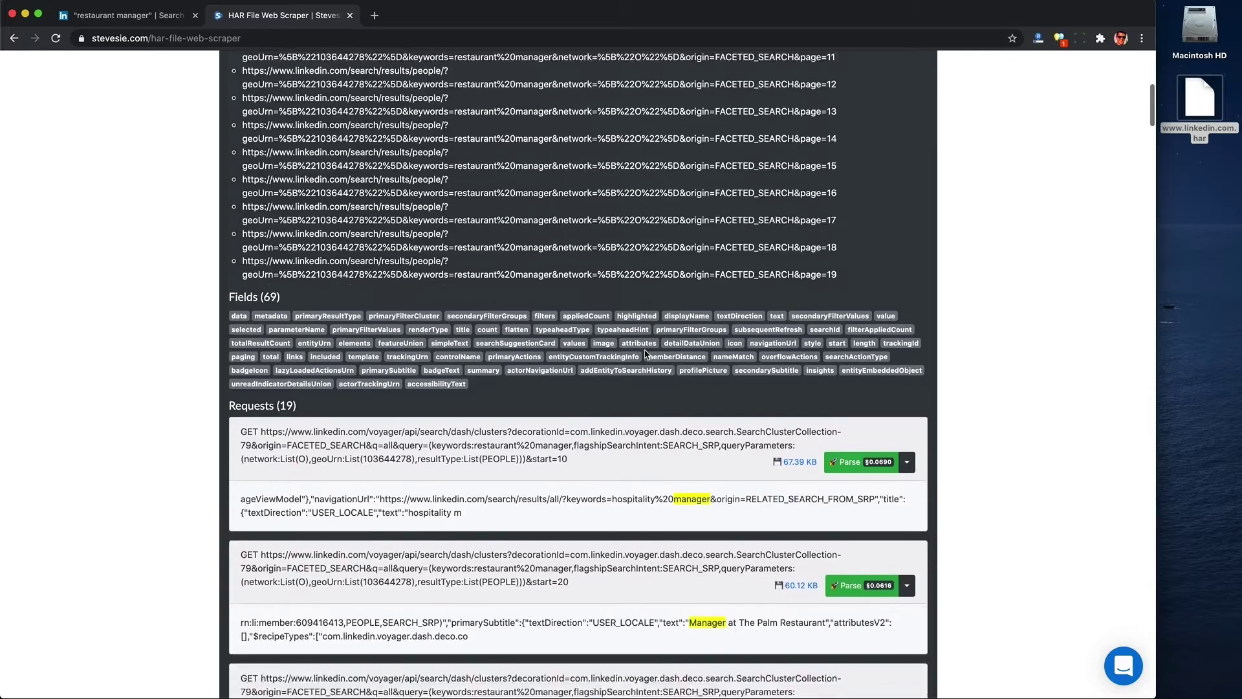
scroll(646, 354, "down", 10)
scroll(646, 353, "down", 10)
Step: Reload the LinkedIn HAR file, browse its requests, and open the downloaded raw_response.json
scroll(646, 353, "down", 10)
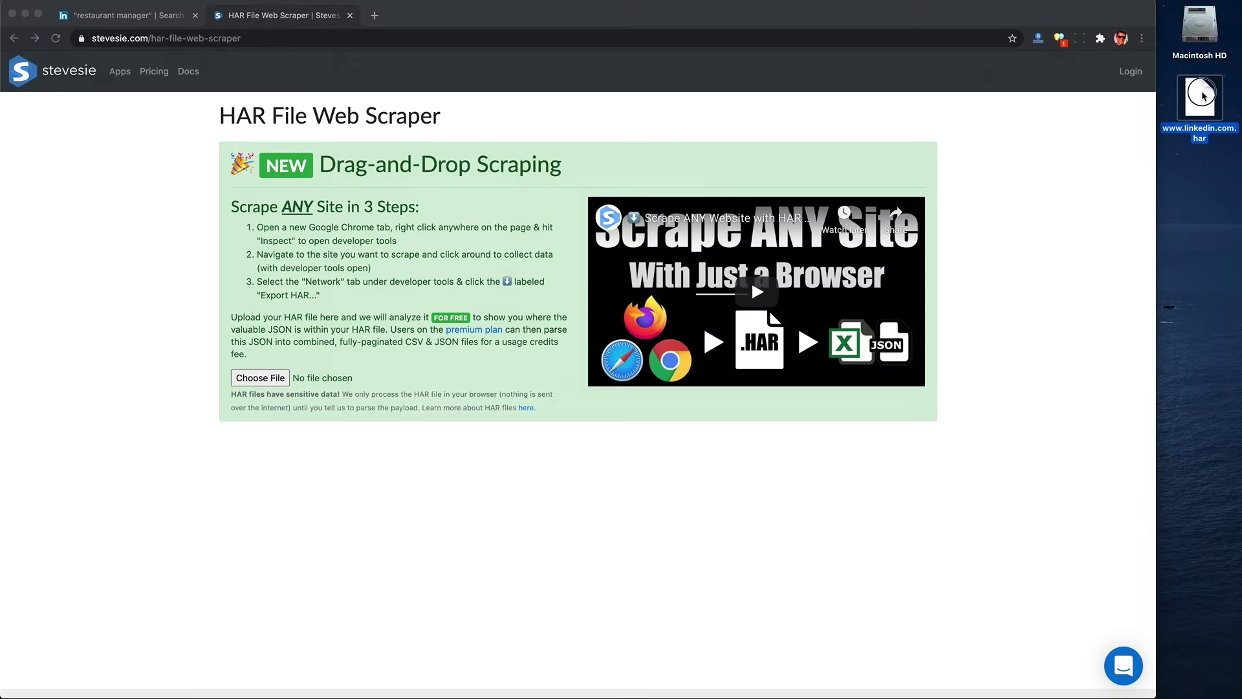
left_click_drag(1199, 97, 1034, 219)
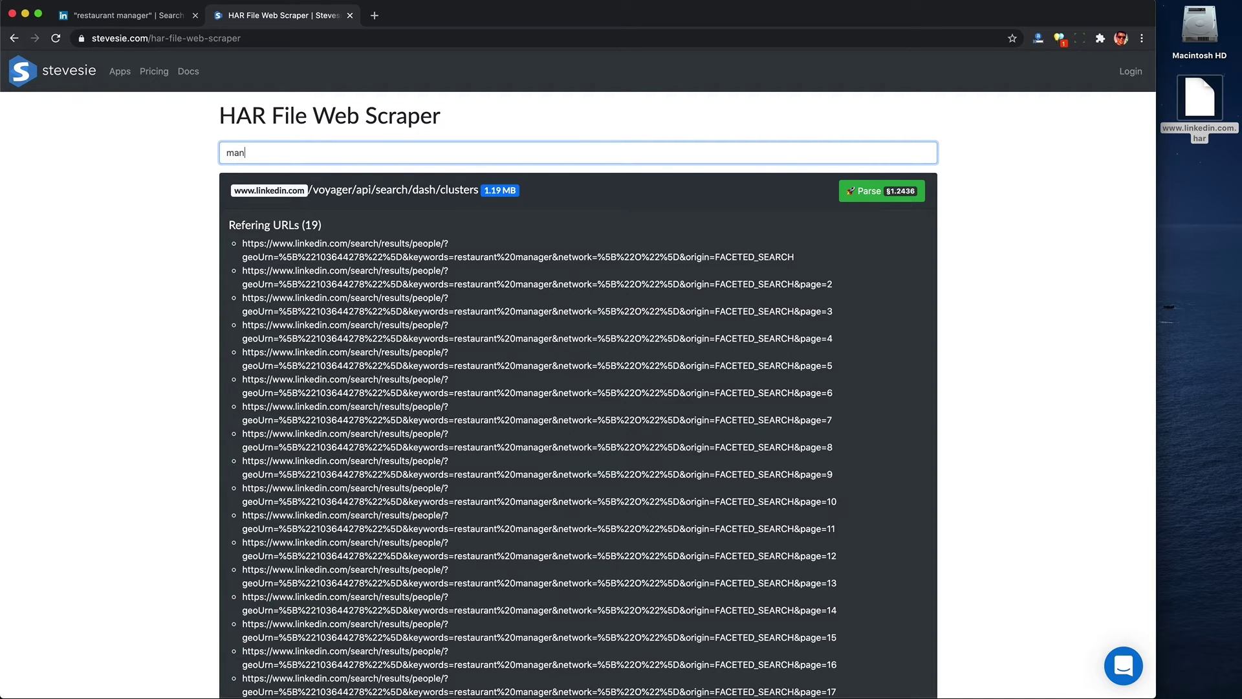
scroll(646, 353, "down", 18)
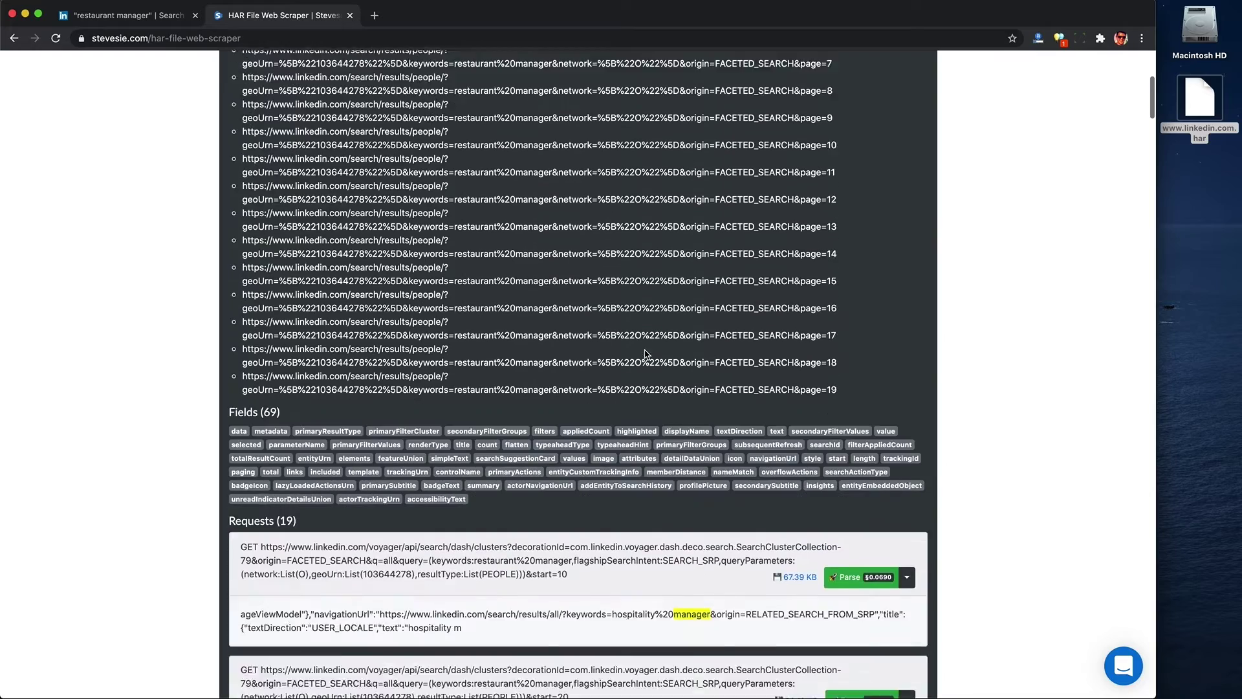
scroll(646, 355, "down", 8)
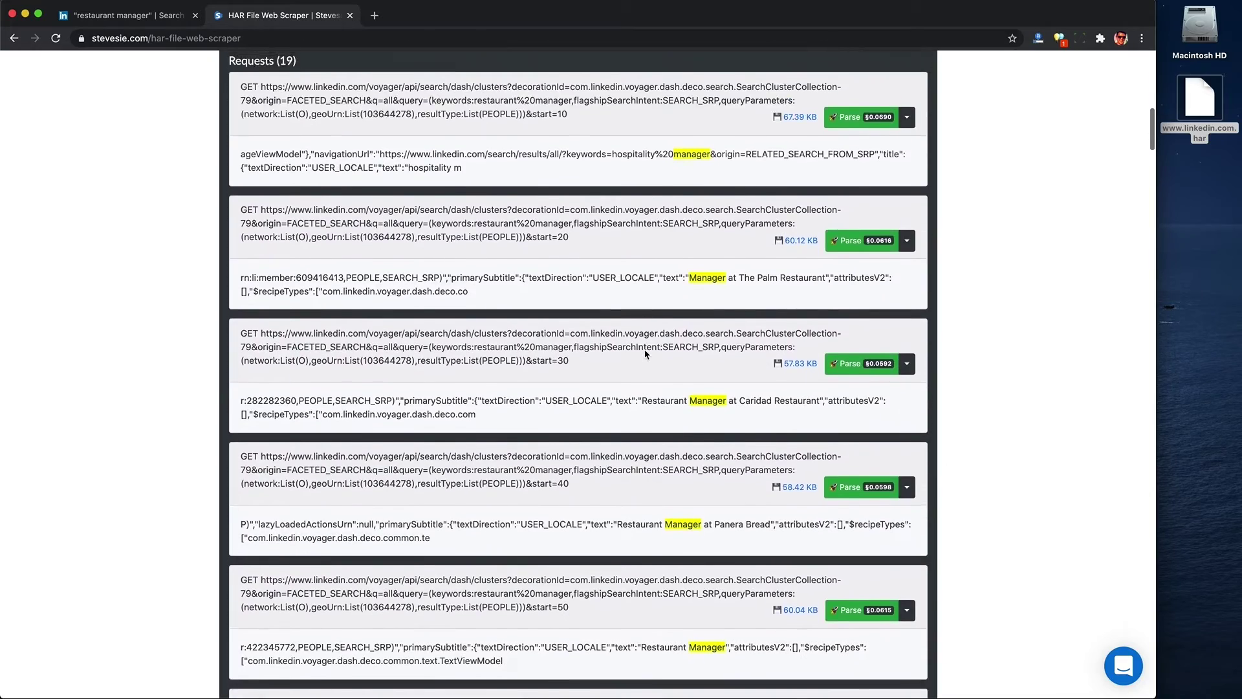
scroll(646, 355, "down", 8)
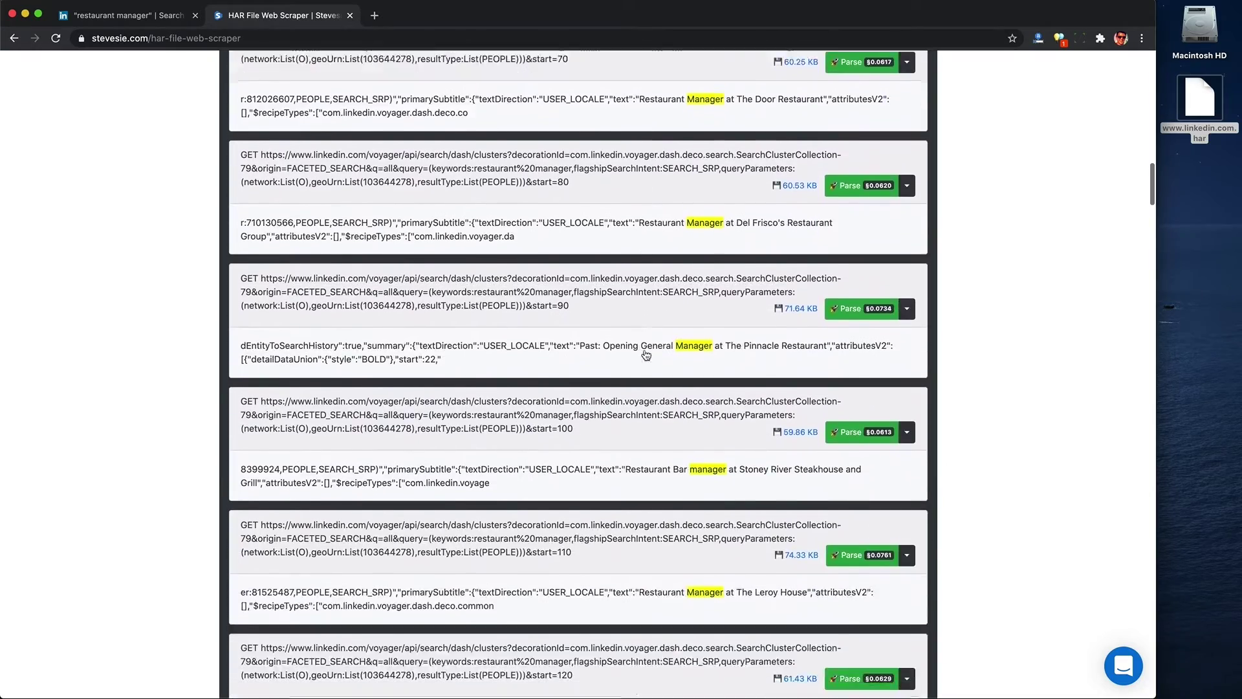
scroll(646, 354, "down", 8)
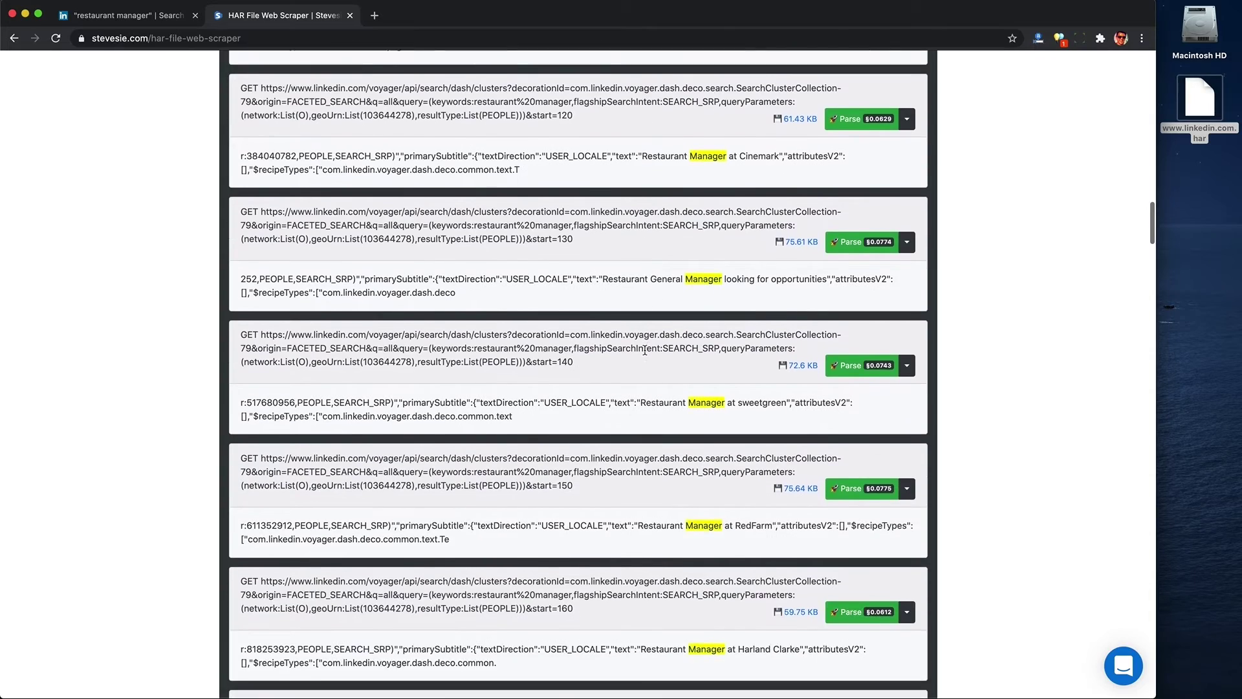
scroll(646, 355, "down", 2)
scroll(646, 355, "up", 6)
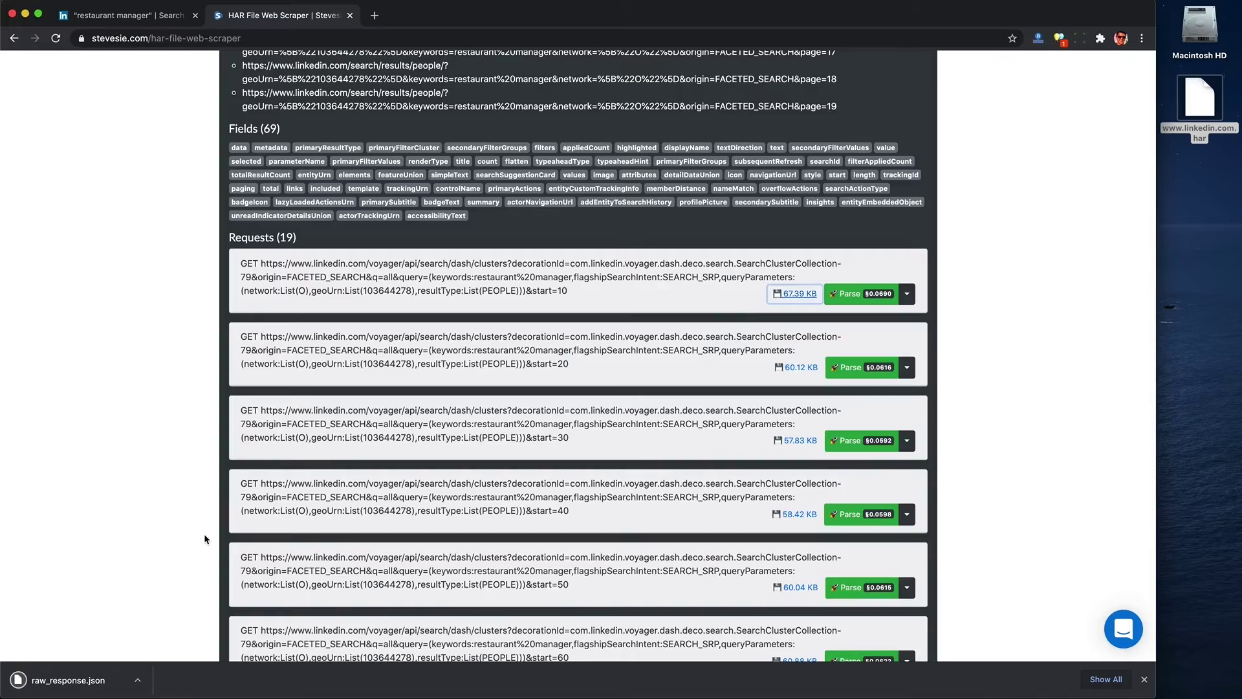
left_click(78, 674)
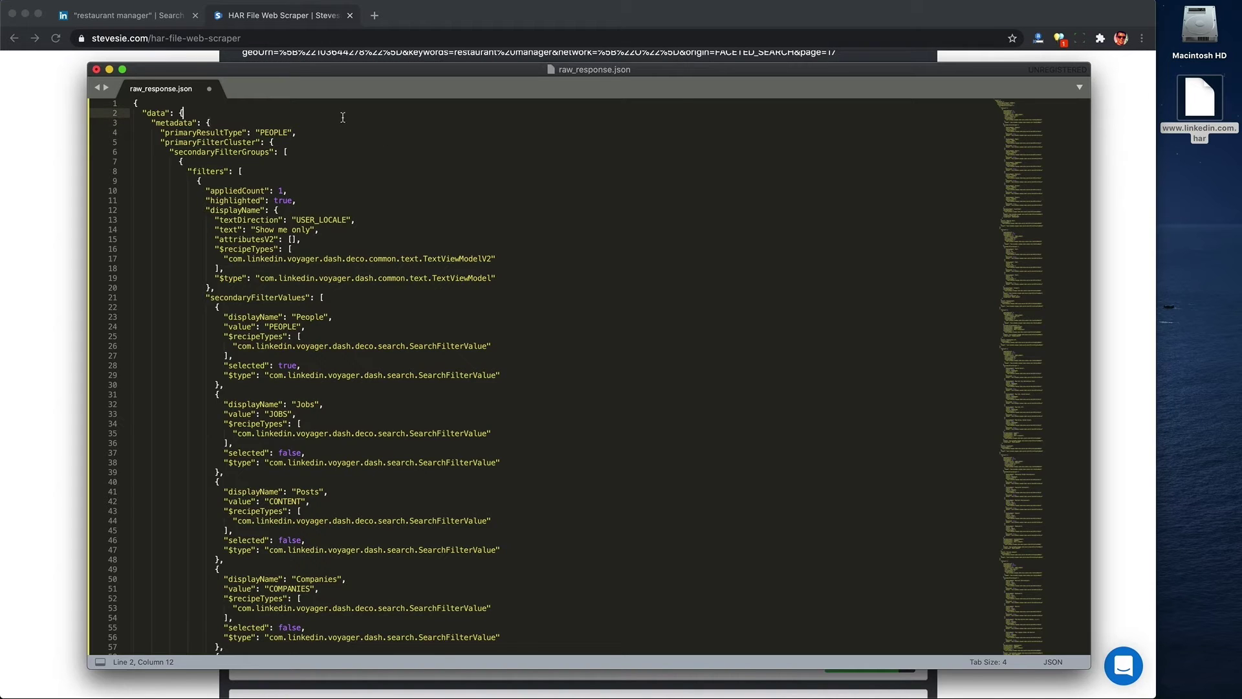
Step: Find 'manager' in raw_response.json, turning up 23 matches
key("super+f")
type("manager")
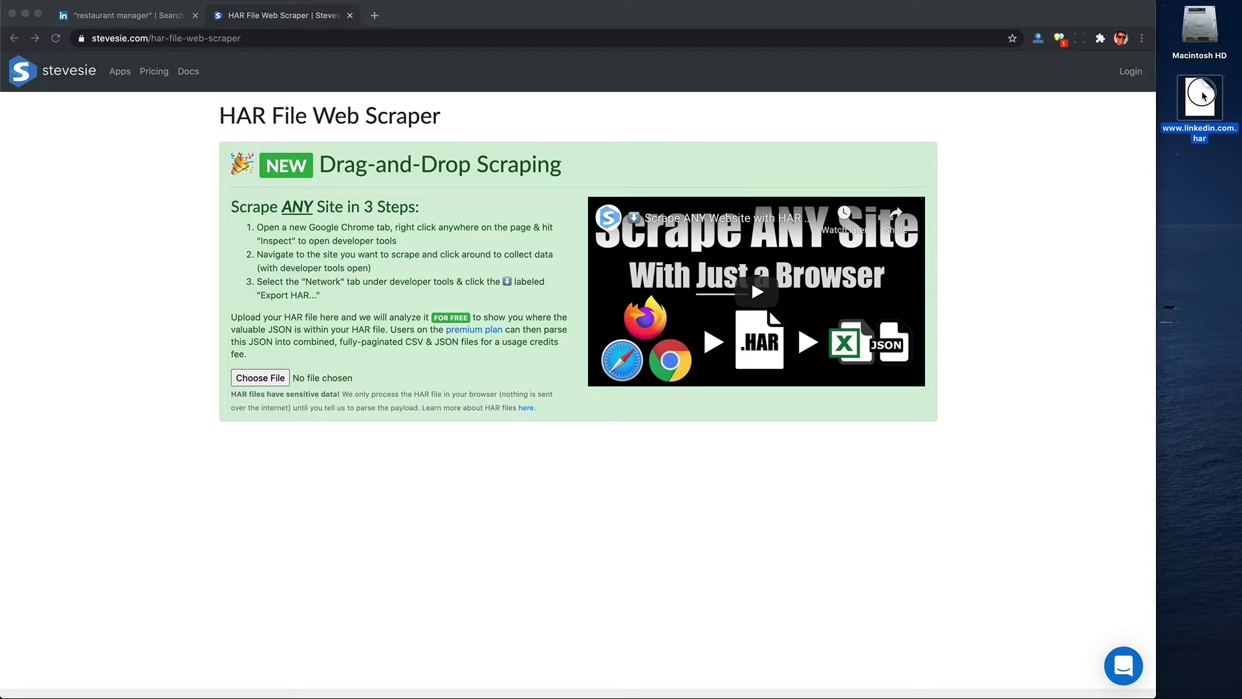
left_click_drag(1204, 96, 1034, 218)
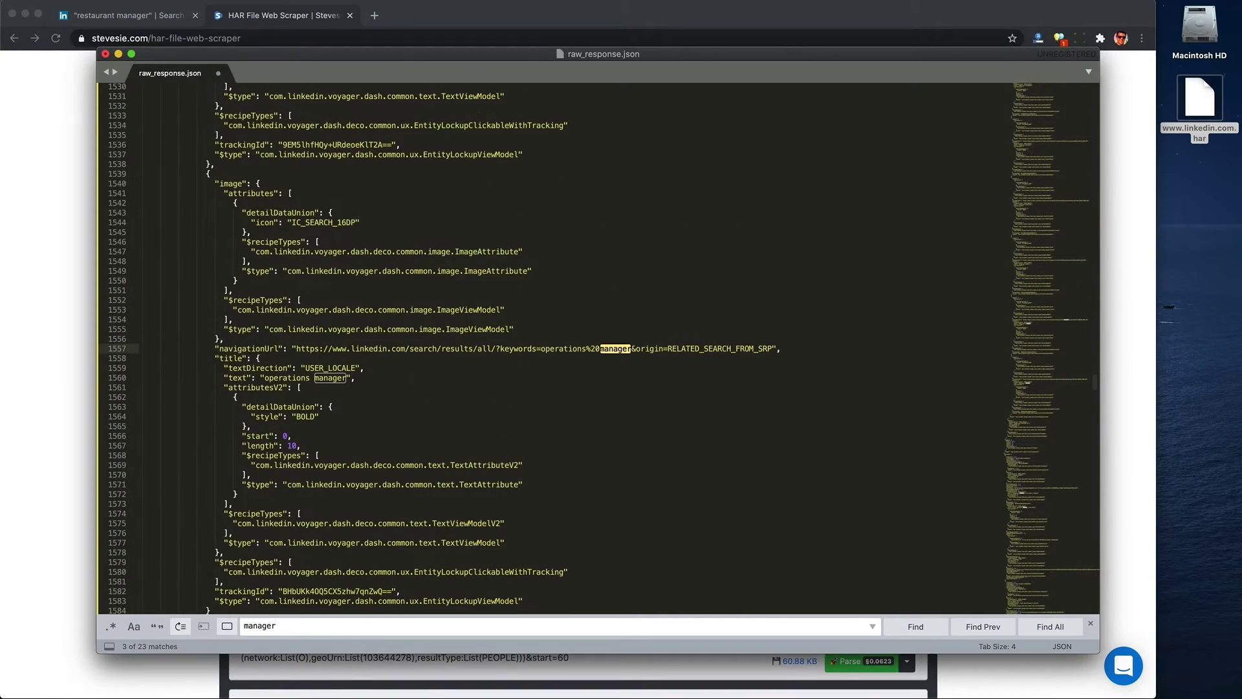
Step: Step to the next 'manager' match, then search 'linkedin.com/' and jump through its 16 matches
key("Return")
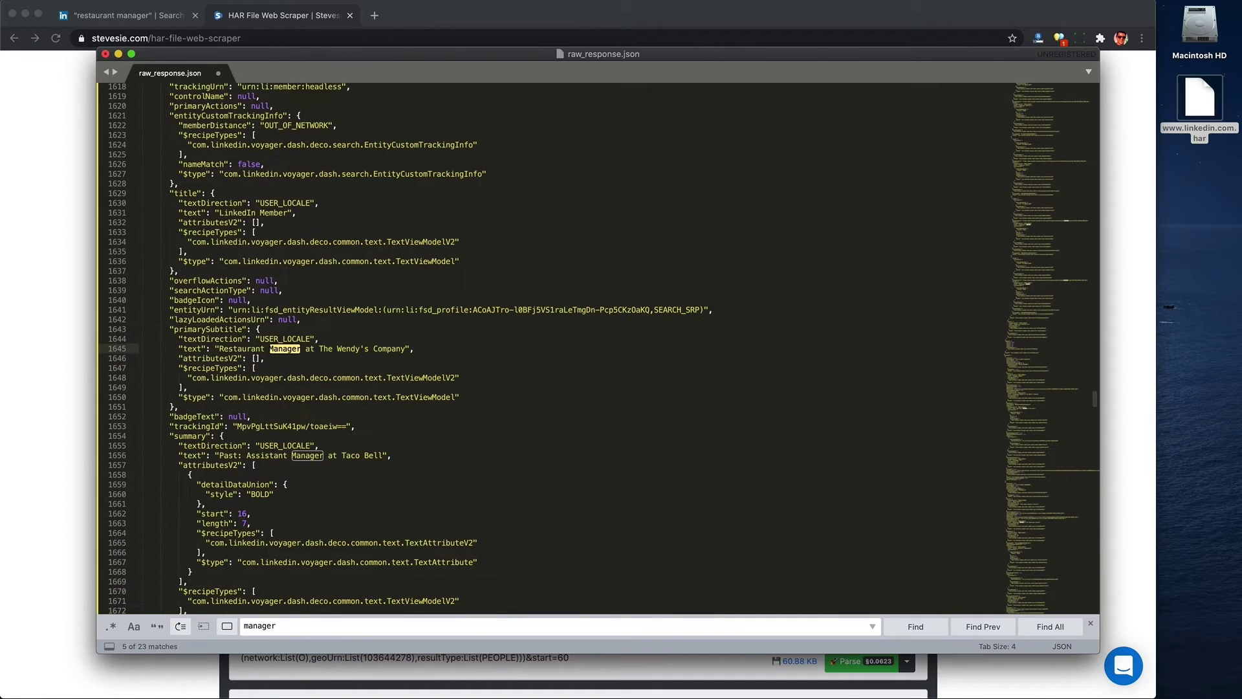
scroll(606, 224, "down", 5)
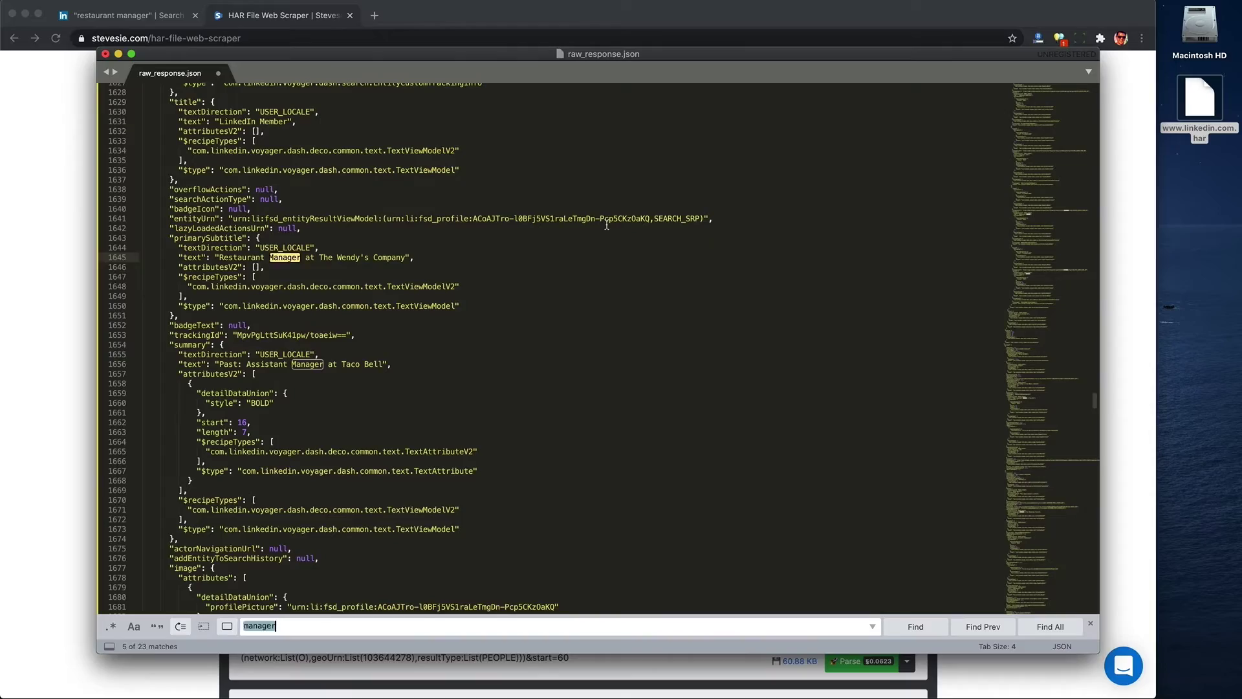
key("Return")
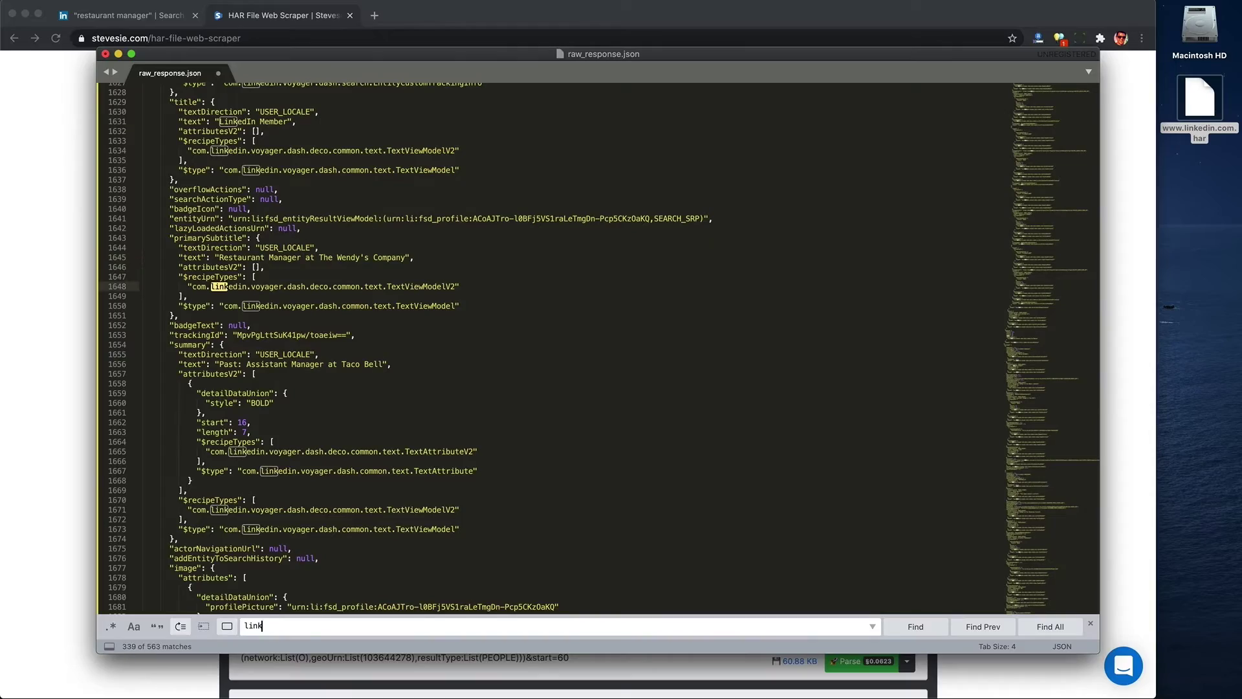
type(".com/")
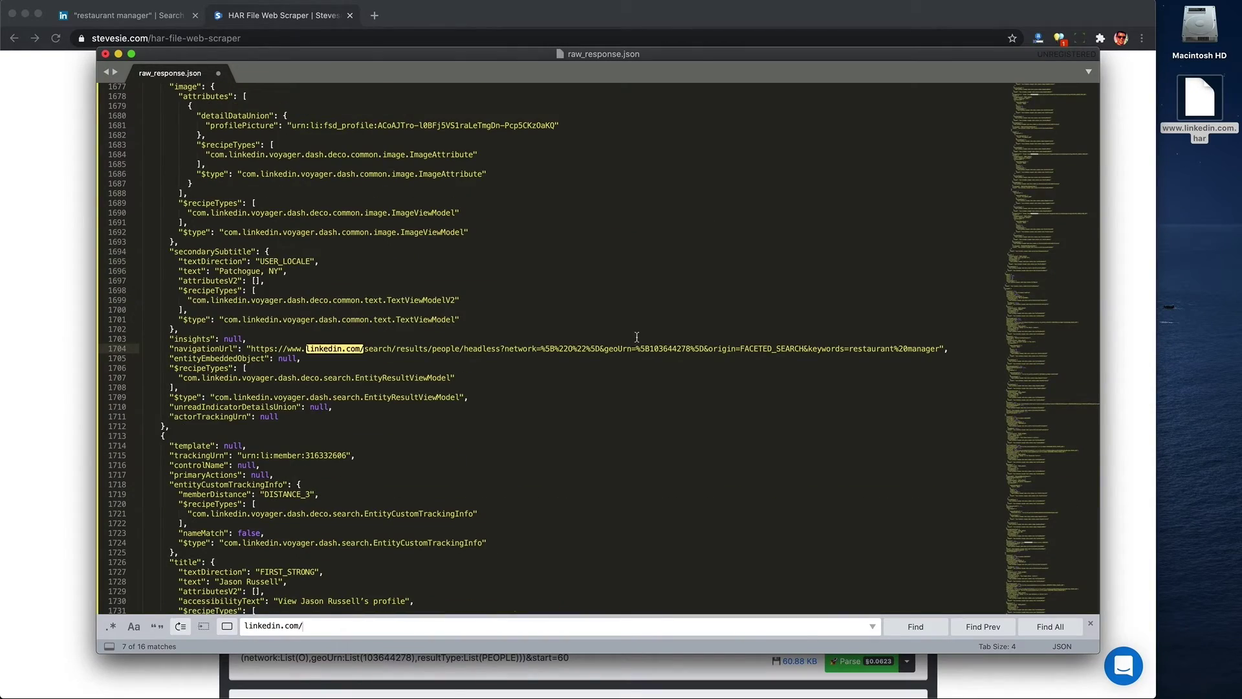
key("Return")
key("Return")
key("Return")
key("Return")
key("Return")
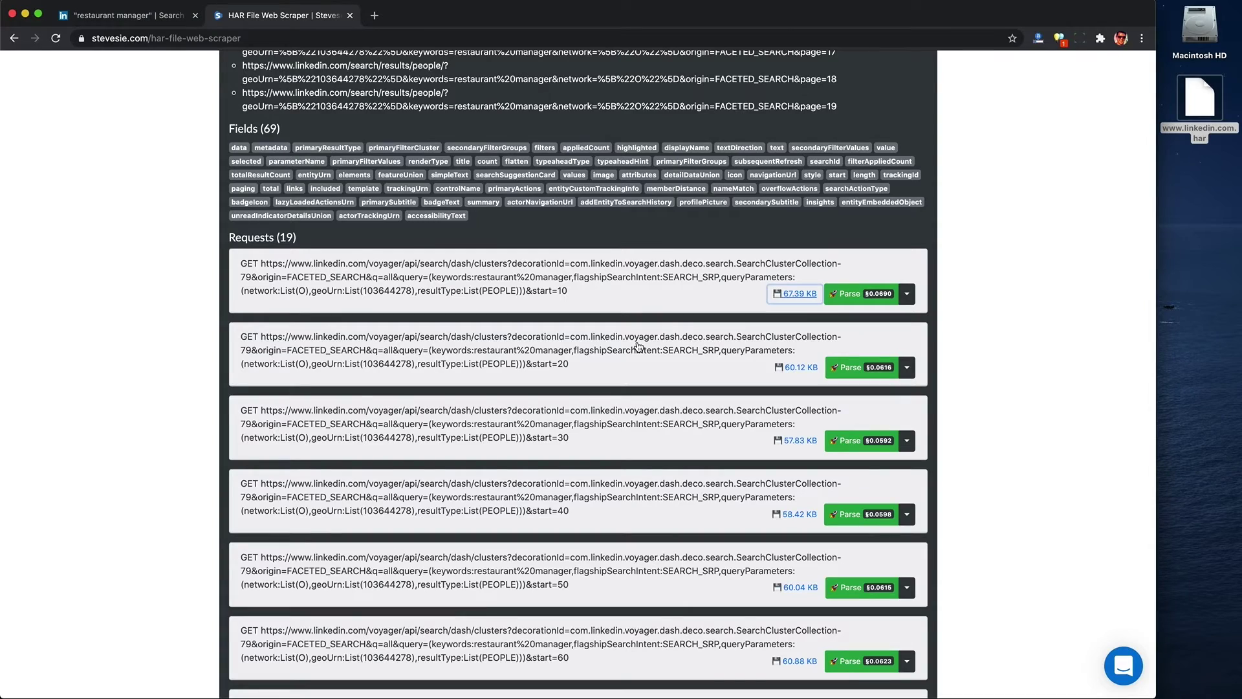
Step: Scroll up through the referring URLs in the HAR scraper results
scroll(611, 286, "up", 15)
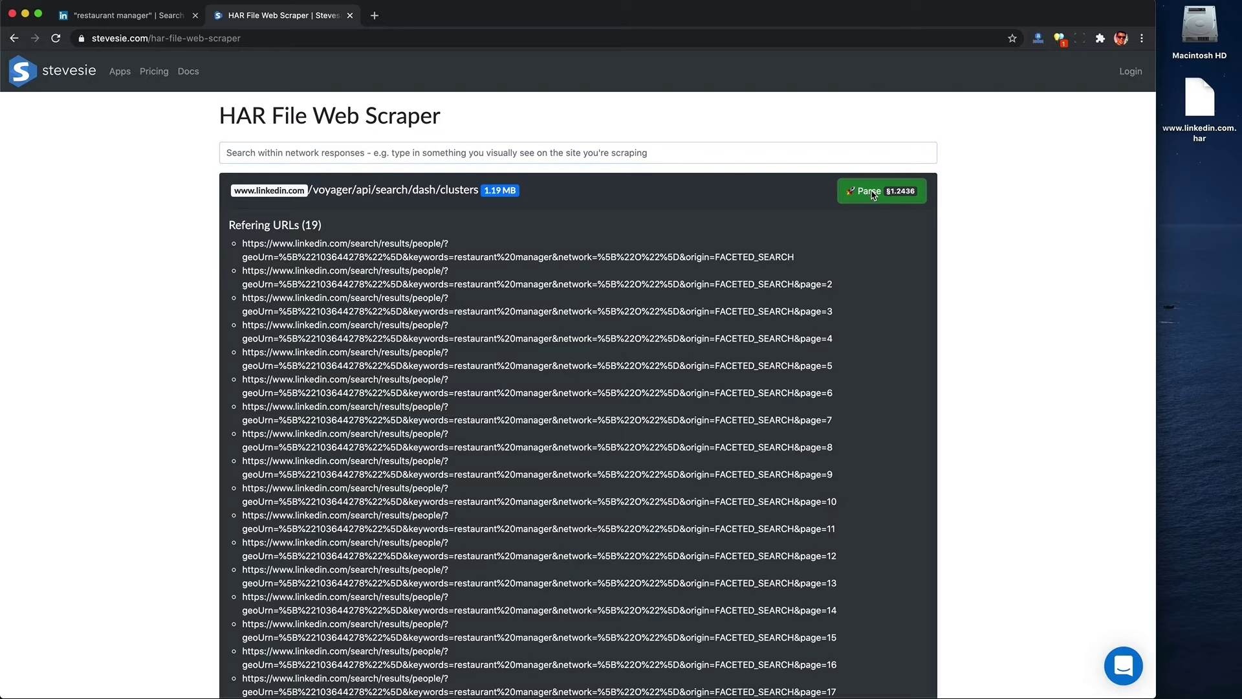
left_click(922, 189)
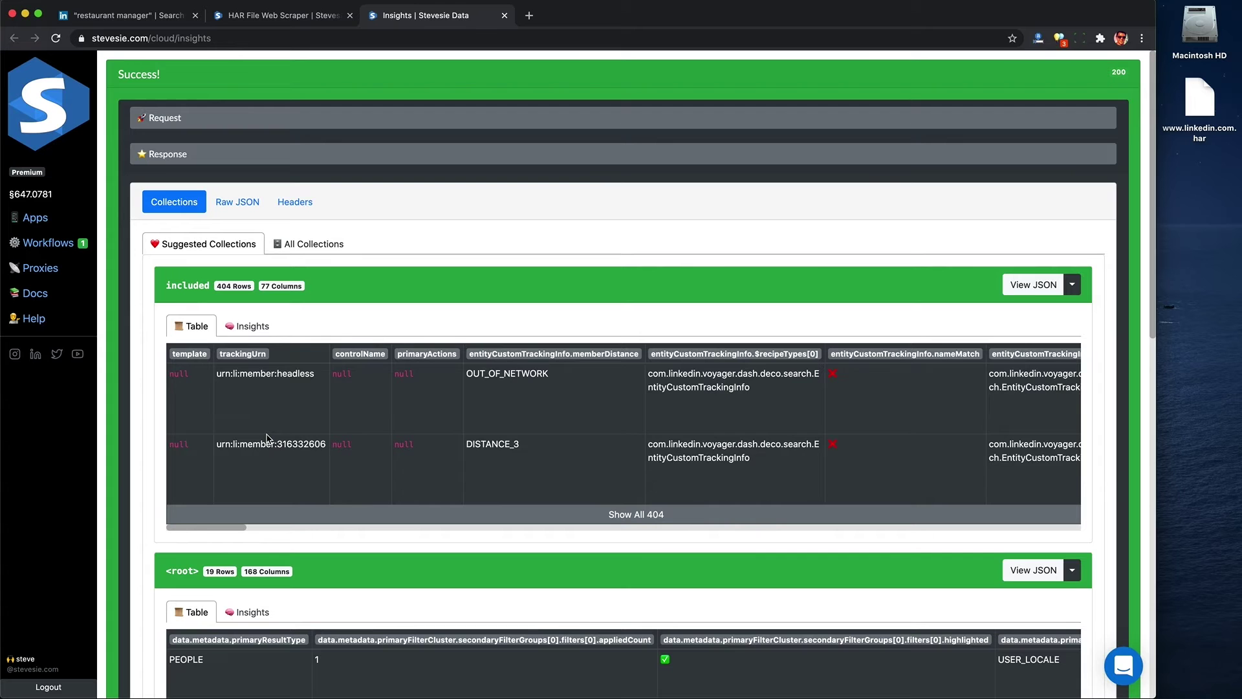
Step: Download the 'included › title' collection as an Expanded CSV
scroll(150, 293, "down", 5)
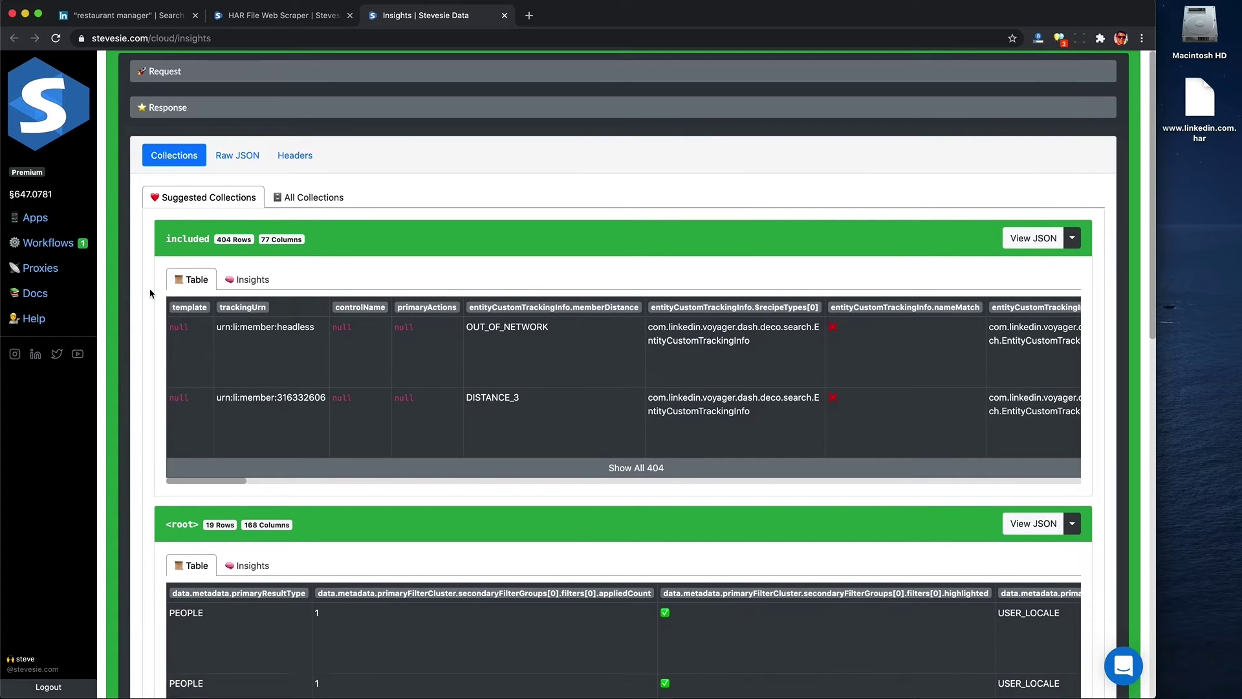
scroll(150, 294, "down", 6)
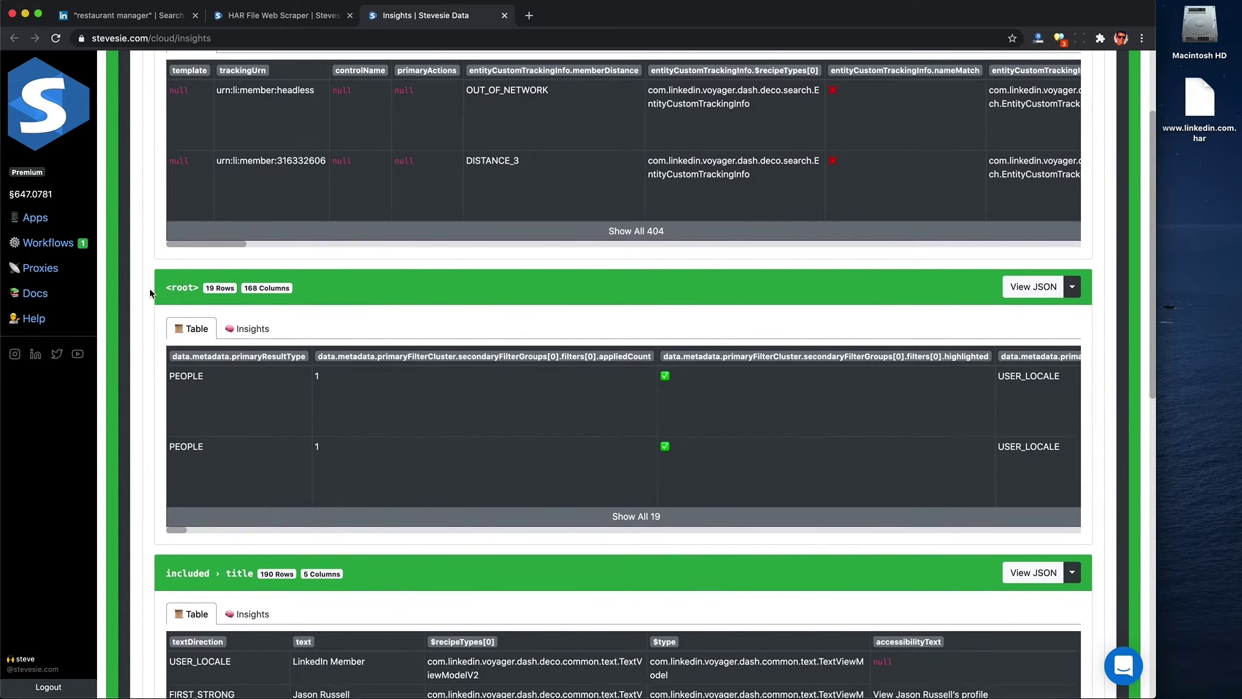
scroll(150, 293, "down", 2)
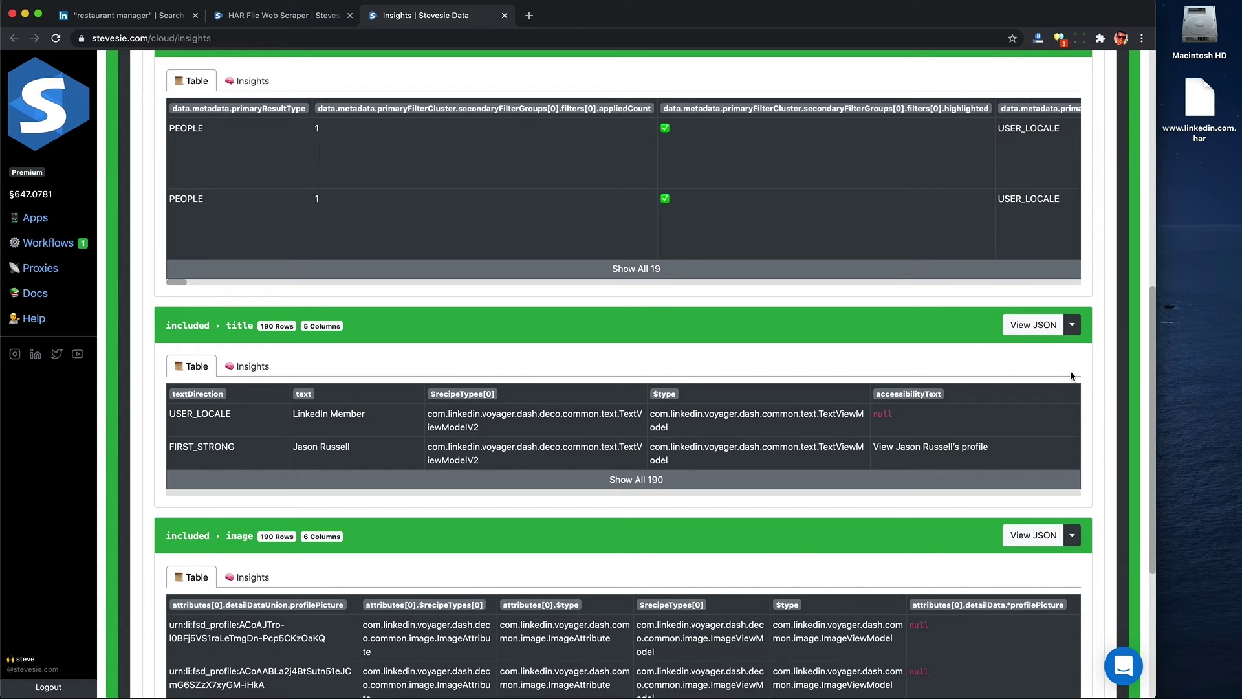
left_click(1073, 328)
left_click(1053, 370)
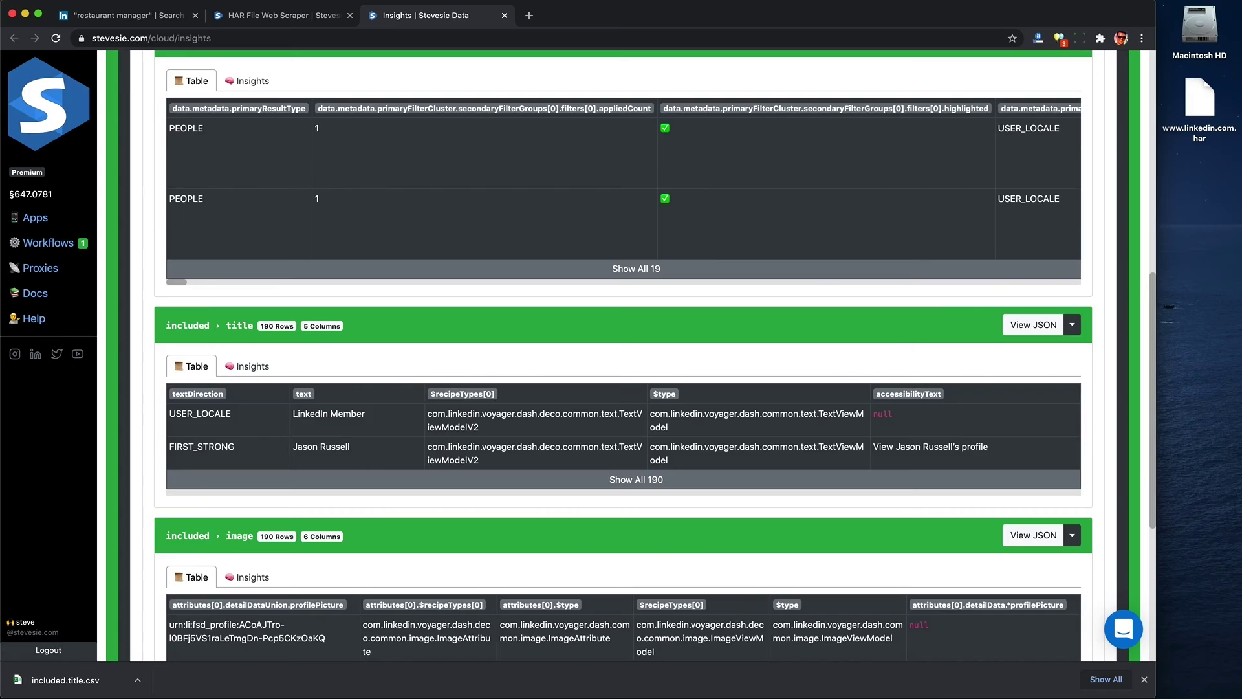
Step: Open included.title.csv in Excel and select columns J, S and X (distances, job titles, summaries)
left_click(65, 679)
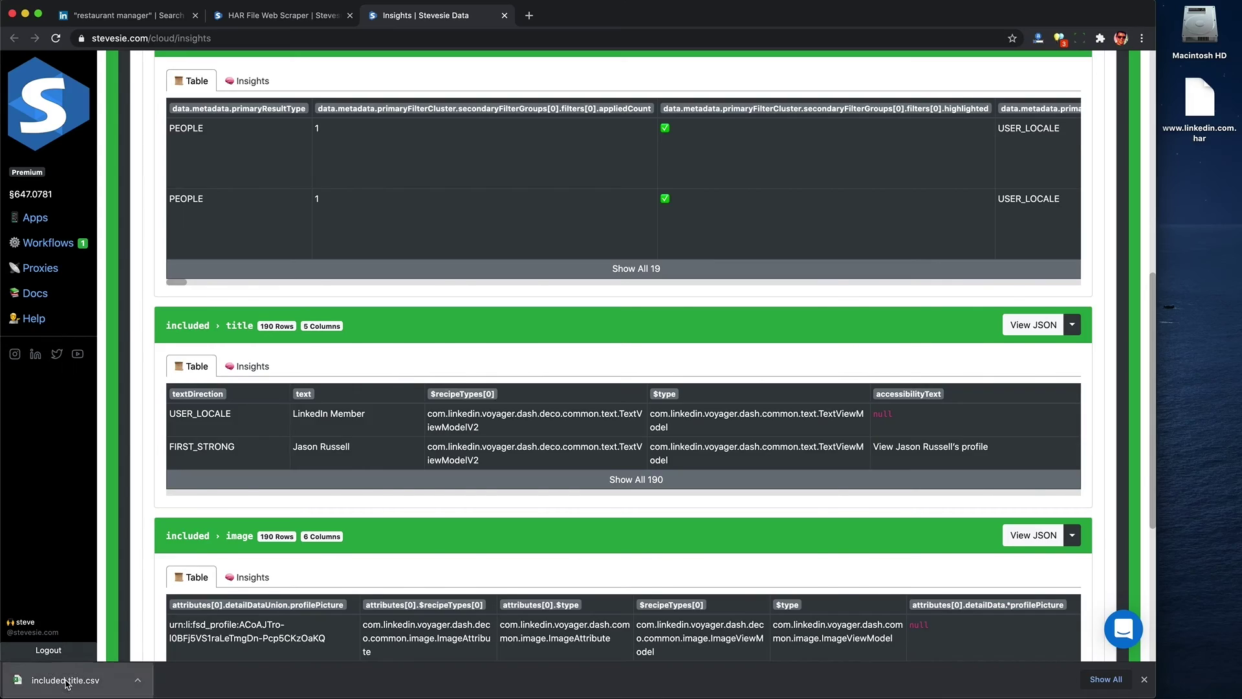
left_click(527, 163)
scroll(634, 205, "right", 2)
scroll(634, 205, "right", 4)
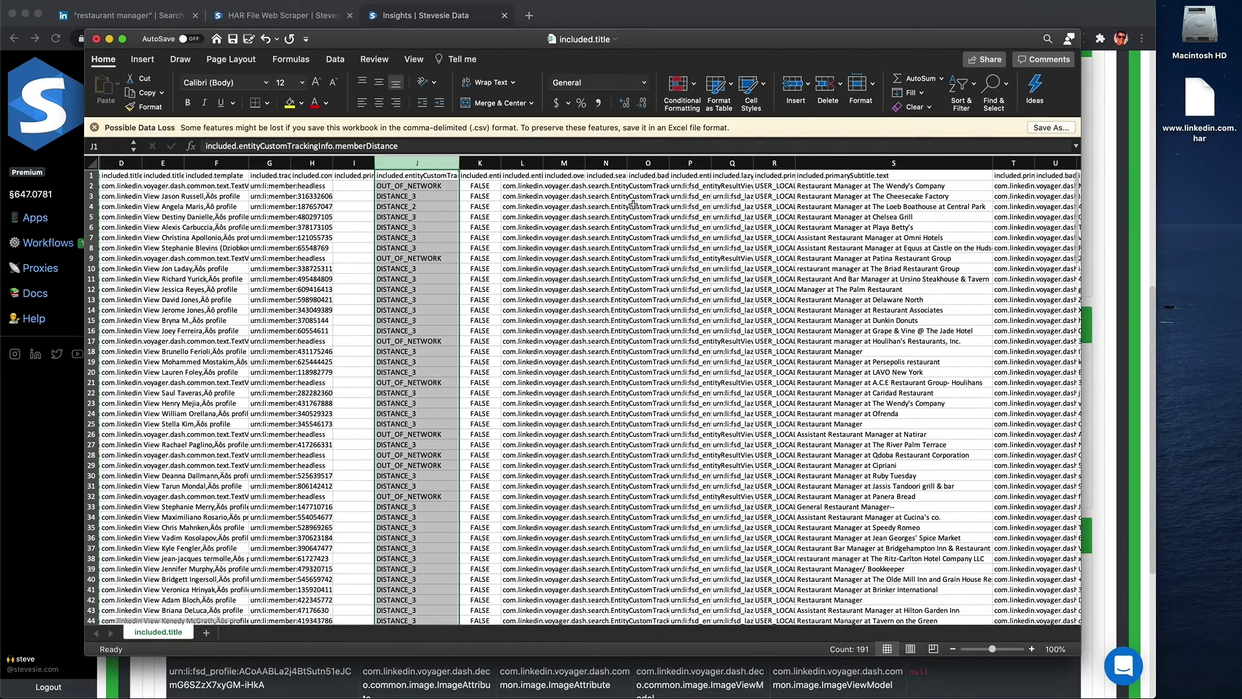
left_click(601, 167)
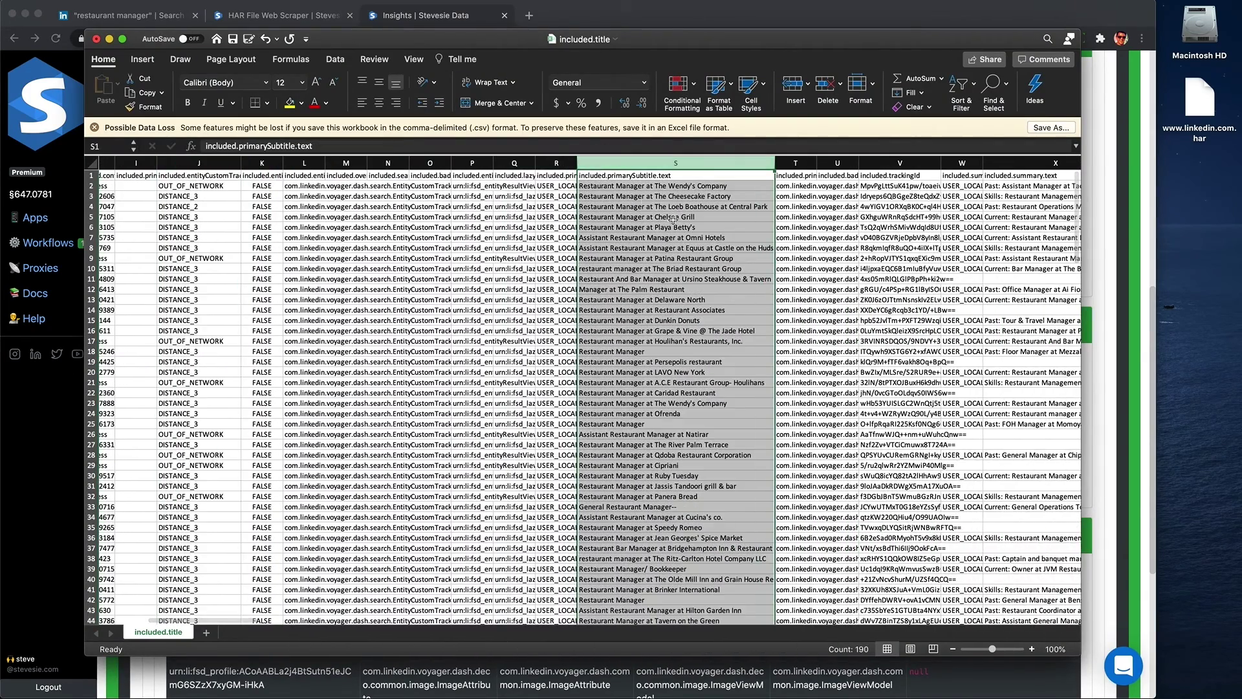
scroll(714, 169, "right", 4)
left_click(773, 163)
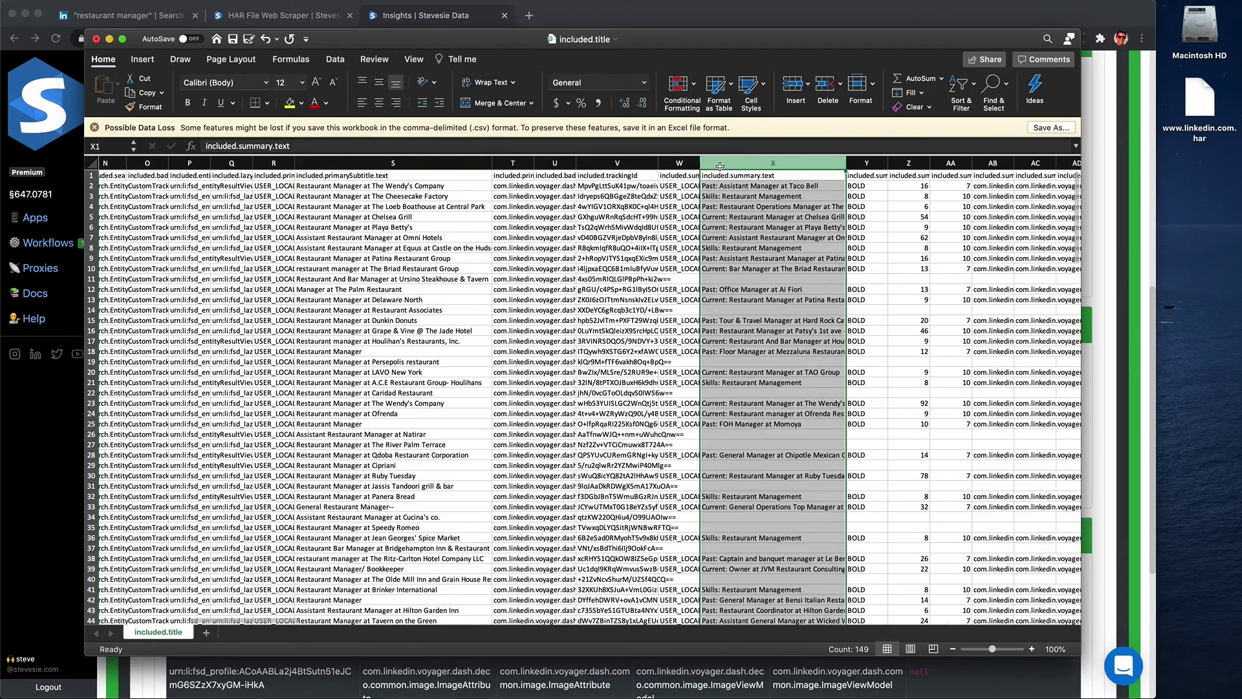